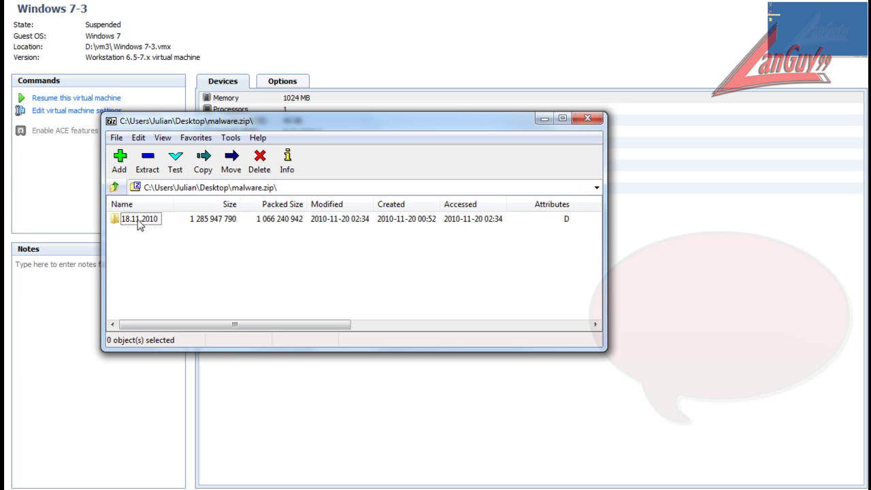
Open the 18.11.2010 folder inside malware.zip, select all its files to check how many there are, and close the archive.
left_click(139, 220)
double_click(139, 221)
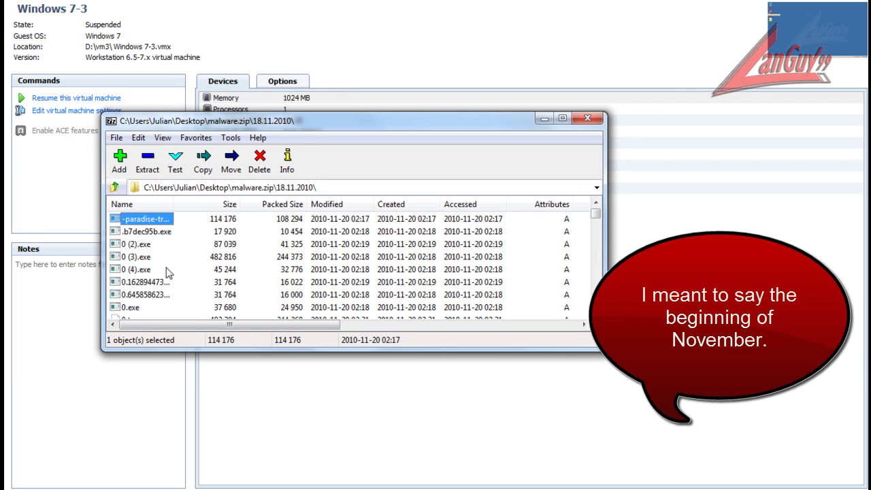
key("shift+End")
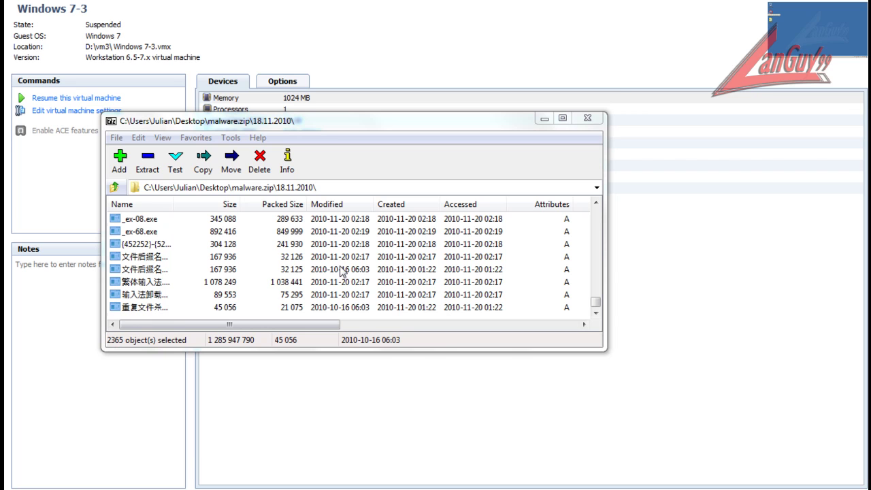
left_click(589, 120)
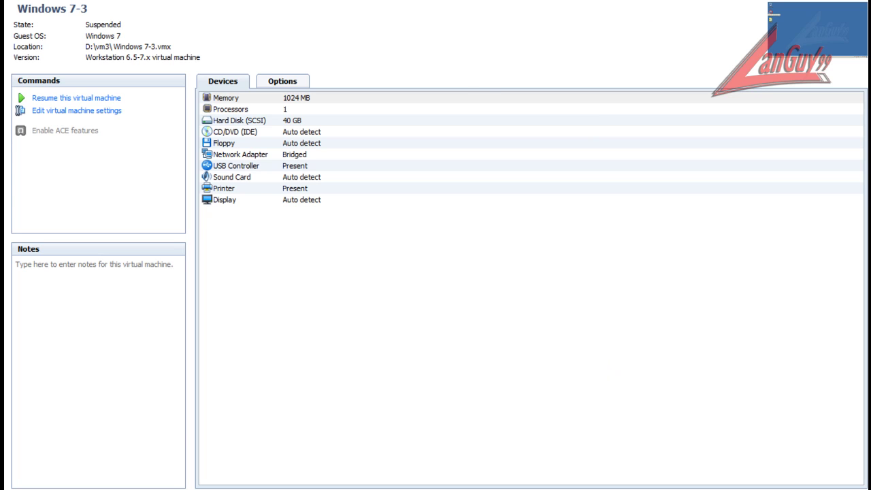
Switch to Notepad, read through the on-demand and proactive test antivirus lists, and minimize the notes.
key("alt+Tab")
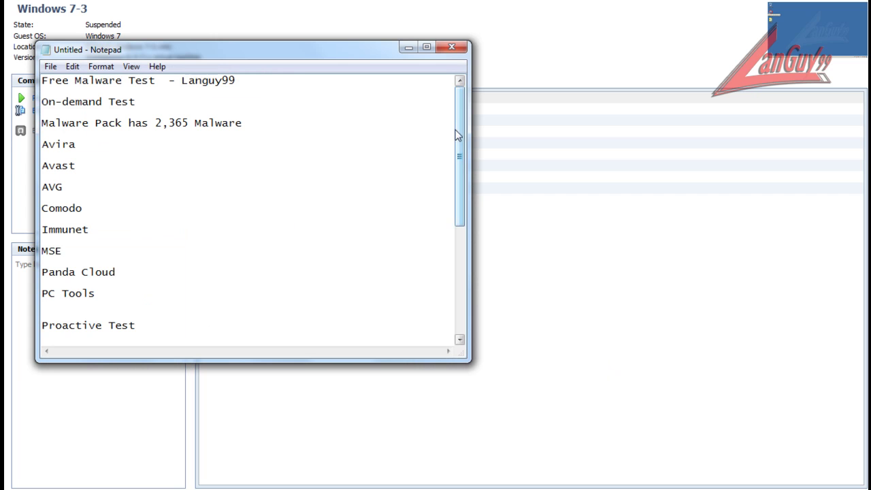
mouse_move(458, 135)
left_mouse_down()
mouse_move(458, 143)
mouse_move(457, 129)
left_mouse_up()
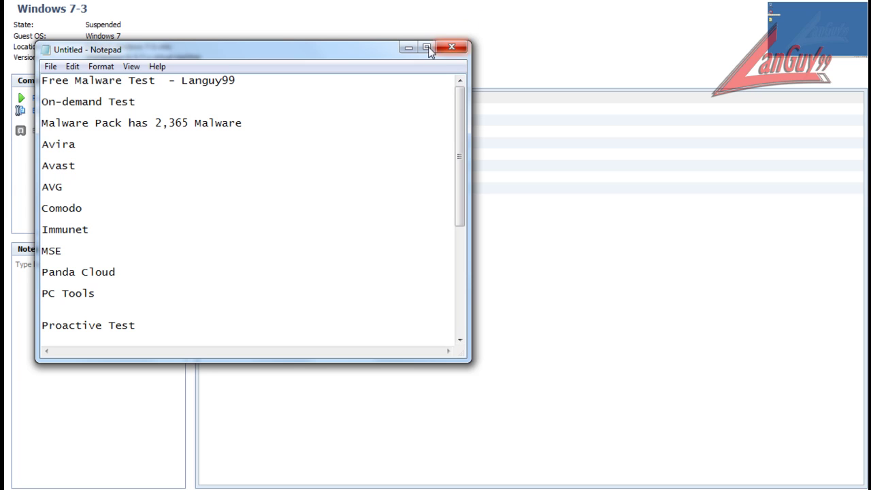
left_click(407, 48)
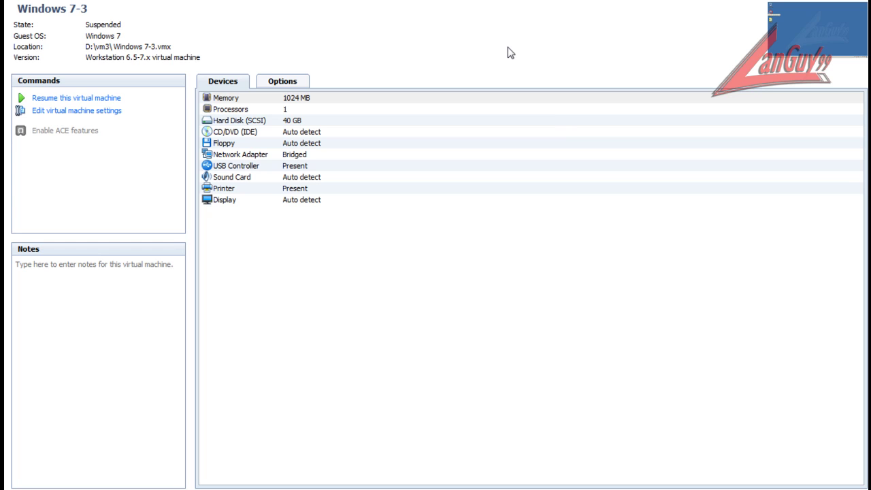
key("alt+Tab")
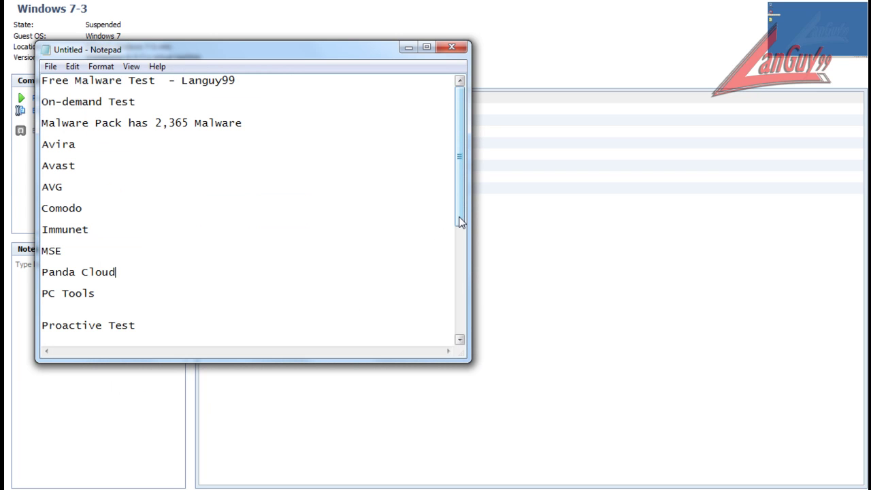
left_click_drag(459, 222, 467, 295)
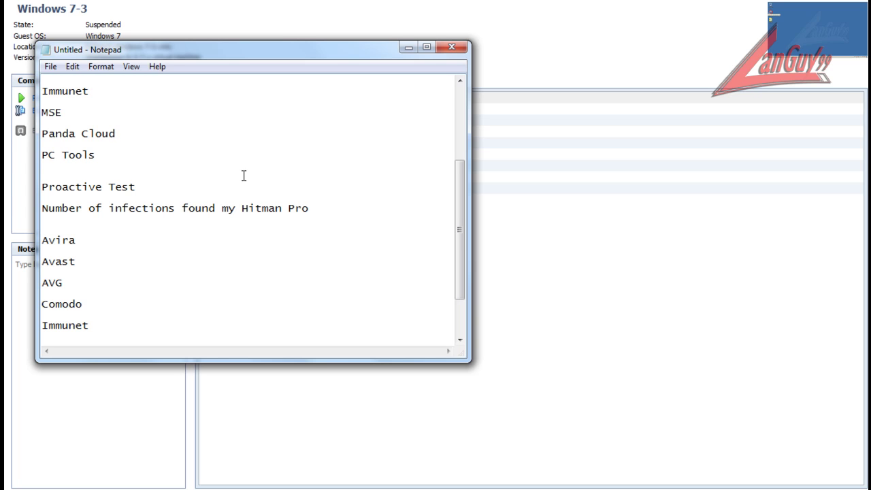
left_click_drag(462, 236, 467, 278)
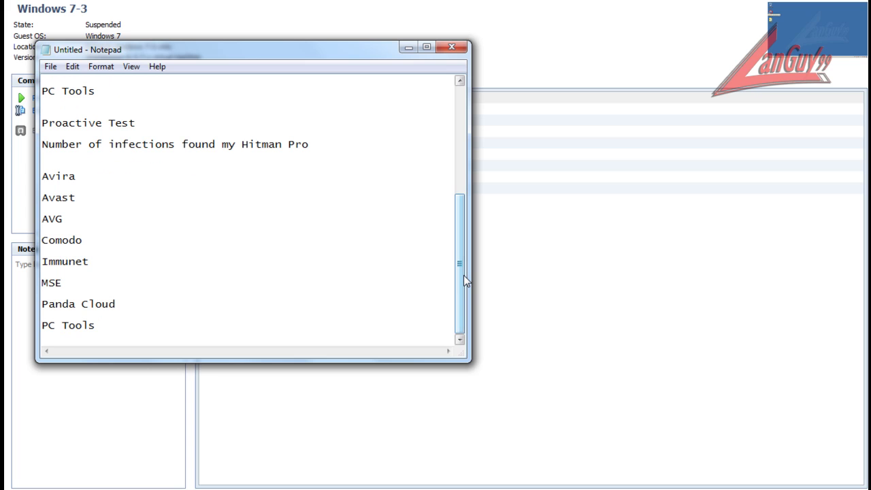
left_click(407, 49)
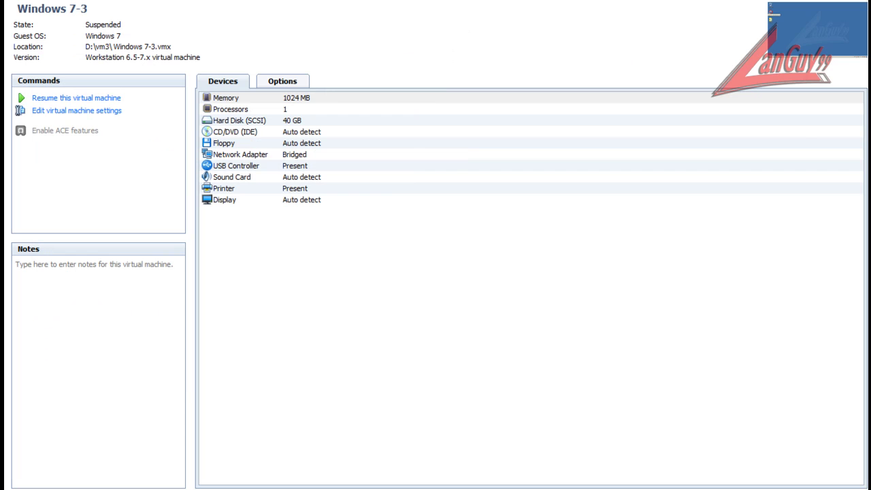
Switch to the virtual machine's desktop and copy malware.zip from the host onto it.
left_click(701, 2)
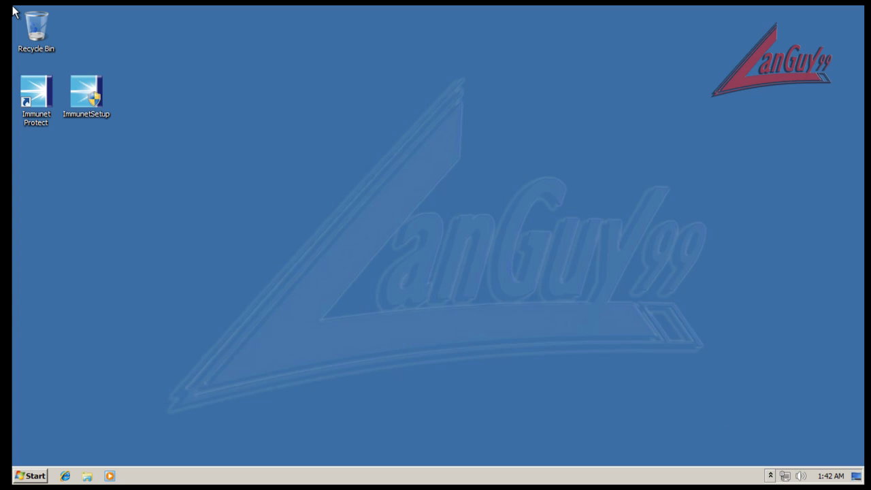
left_click_drag(110, 211, 110, 196)
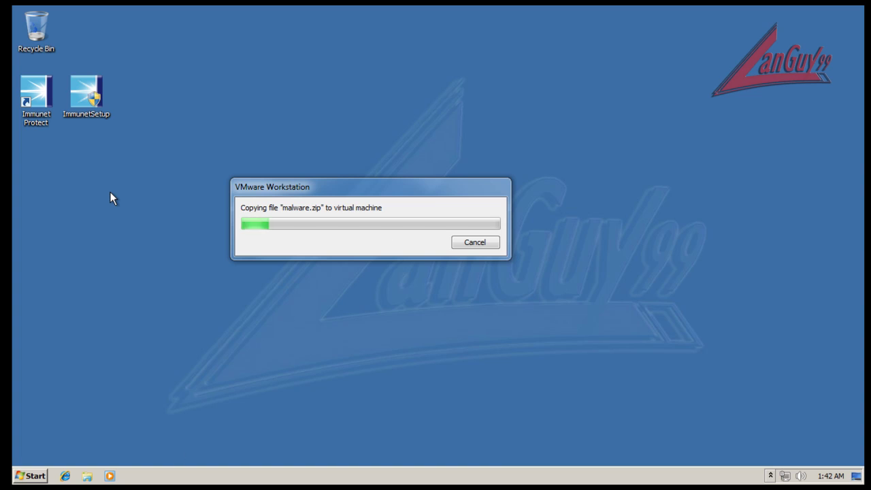
View the file properties of malware.zip on the host while it copies, and close them.
key("shift+F10")
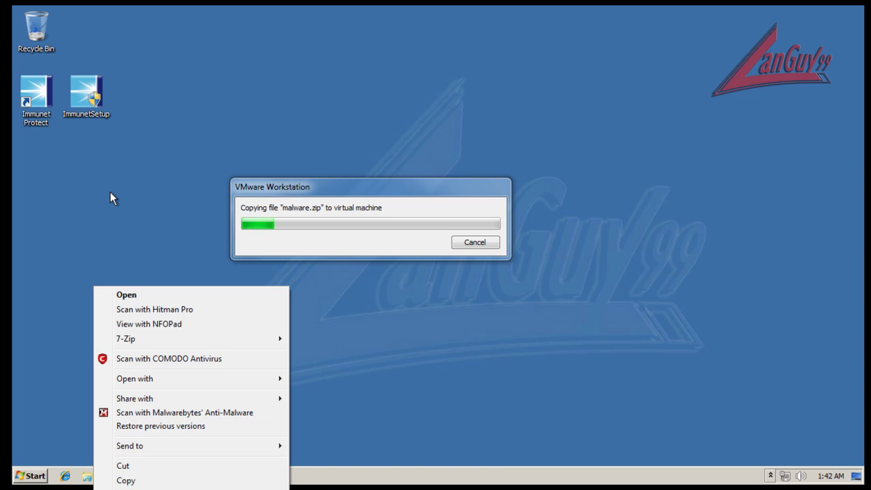
key("r")
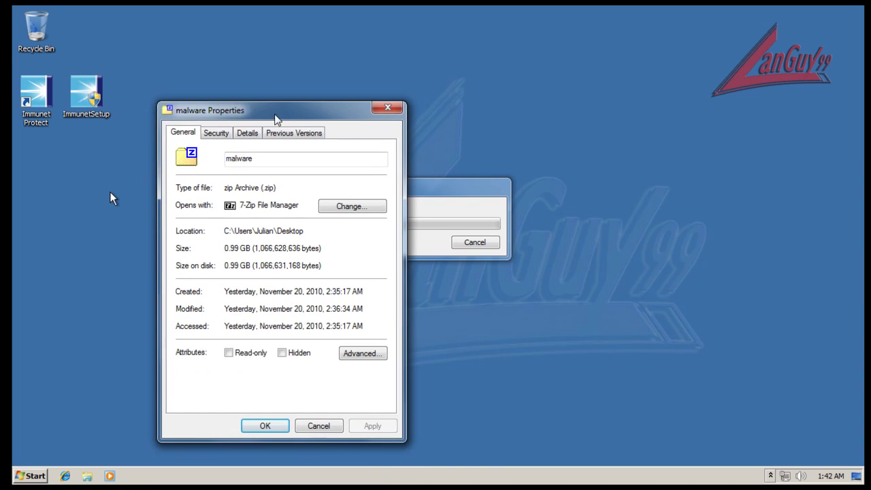
left_click_drag(215, 272, 277, 116)
left_click(386, 109)
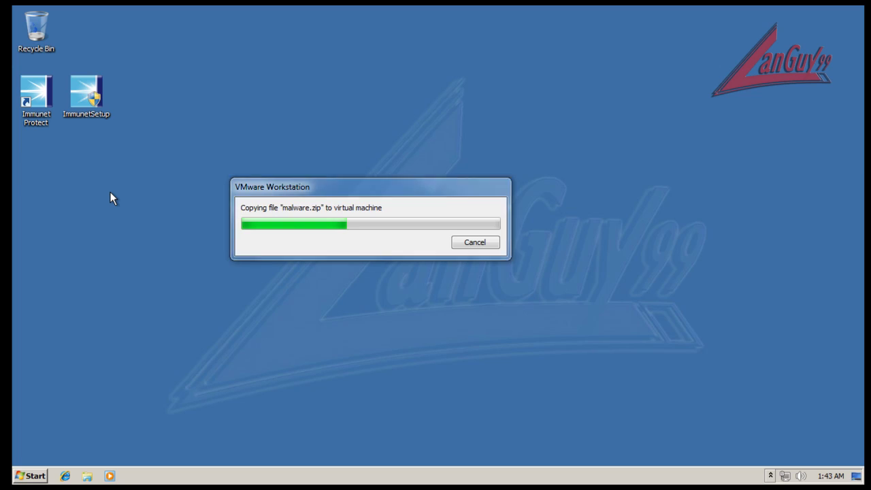
left_click(357, 245)
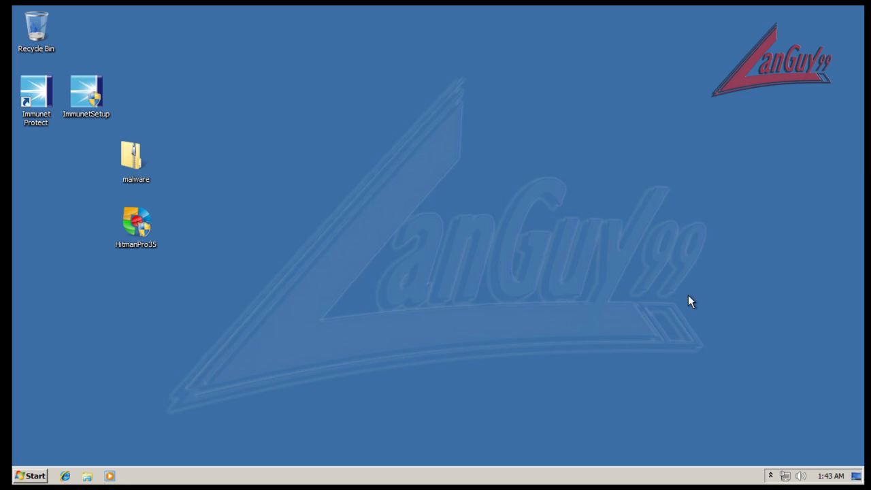
Open Immunet Protect in the virtual machine and turn off Monitor Program Install and Monitor Program Start in its settings.
left_click(770, 476)
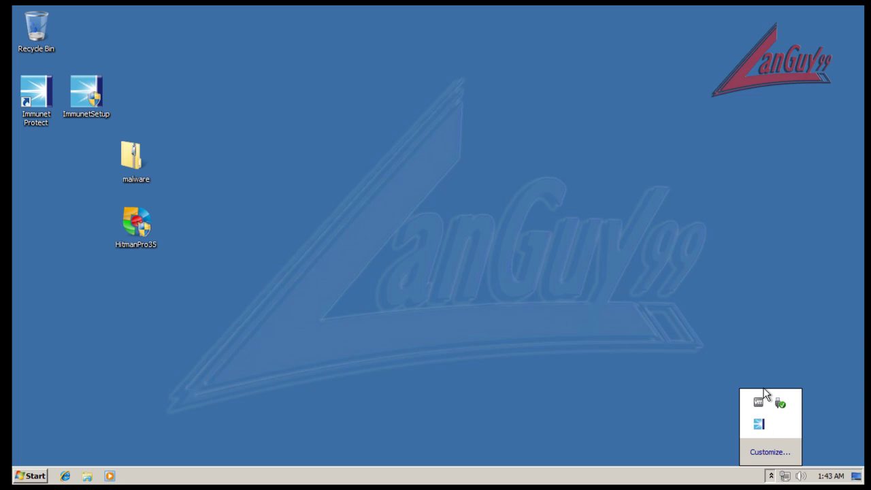
right_click(760, 424)
left_click(763, 425)
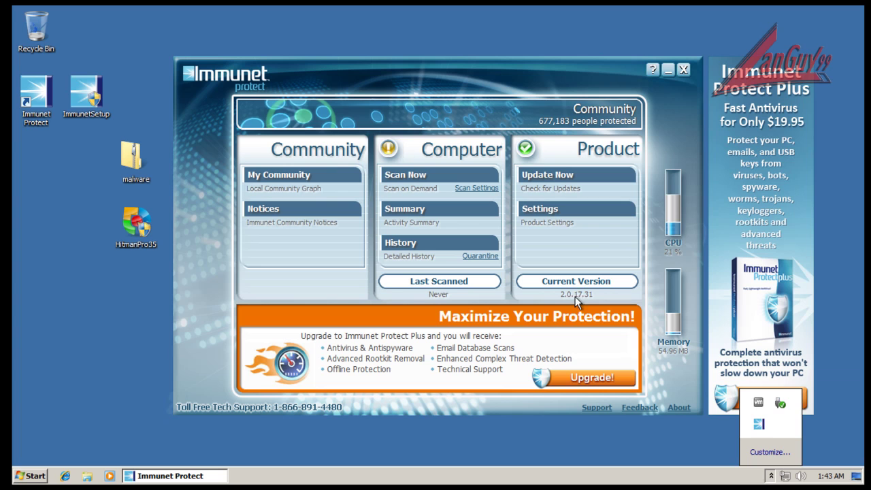
left_click(553, 215)
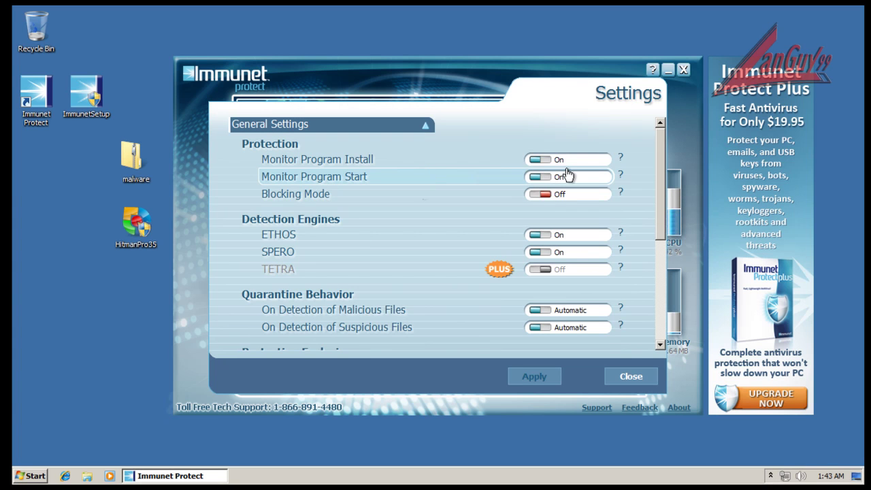
left_click(568, 161)
left_click(545, 176)
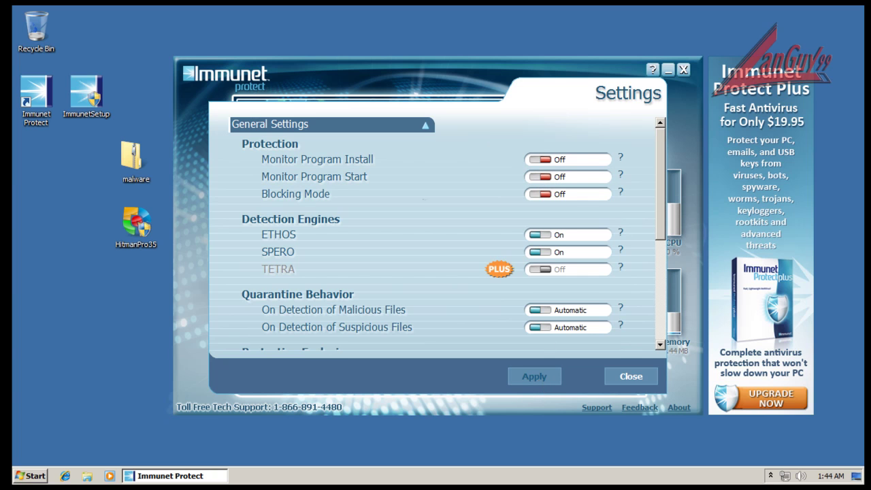
left_click(564, 91)
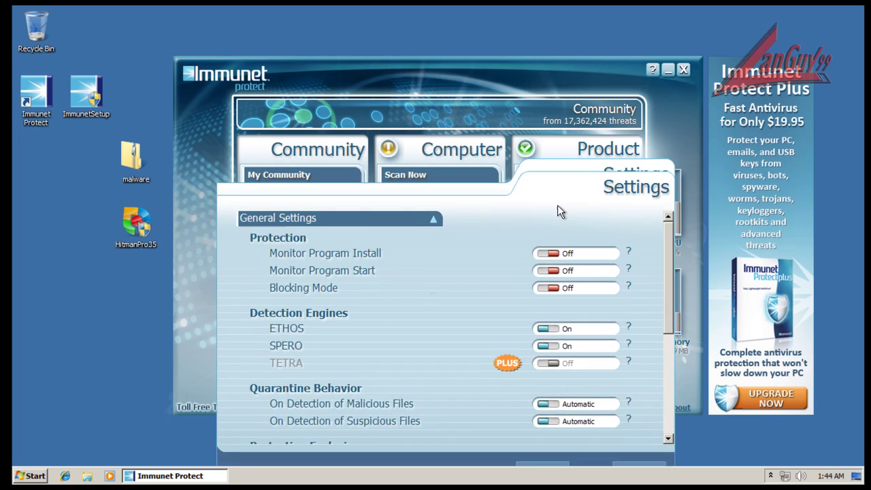
left_click(554, 185)
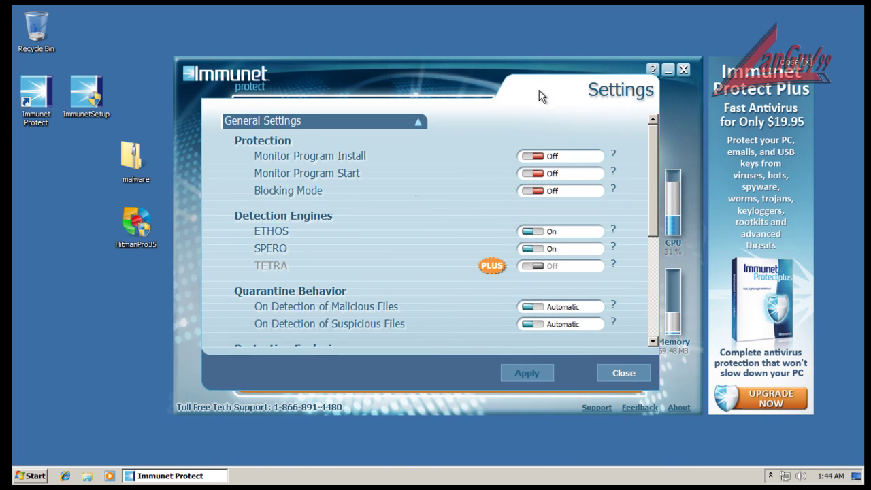
left_click(633, 377)
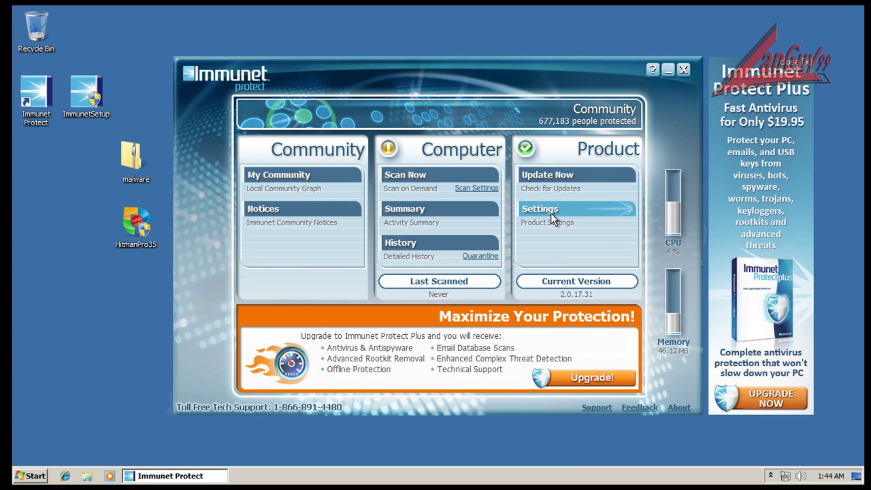
Turn off the ETHOS and SPERO detection engines in Immunet Protect's settings and apply the change.
left_click(550, 213)
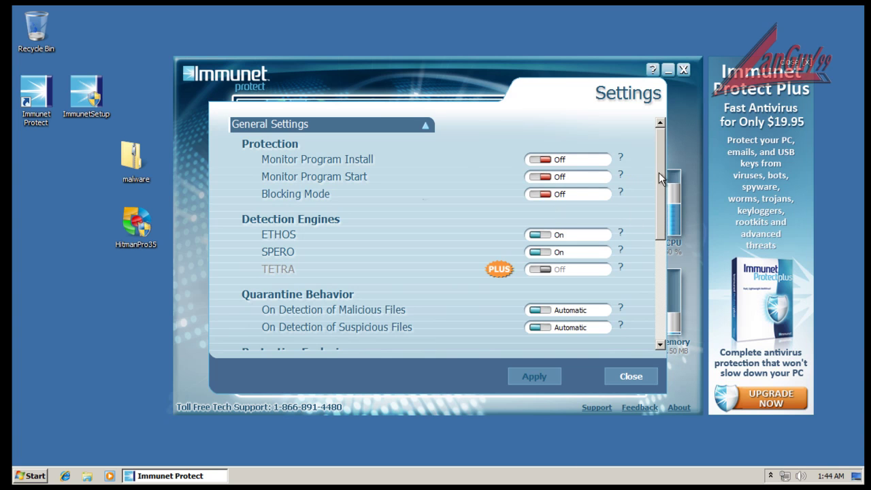
left_click_drag(645, 190, 643, 218)
left_click(524, 150)
left_click(524, 166)
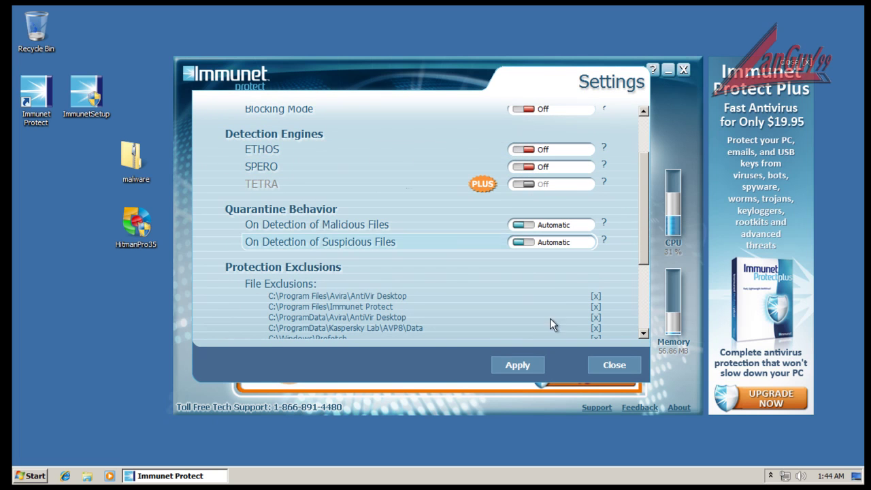
left_click(536, 362)
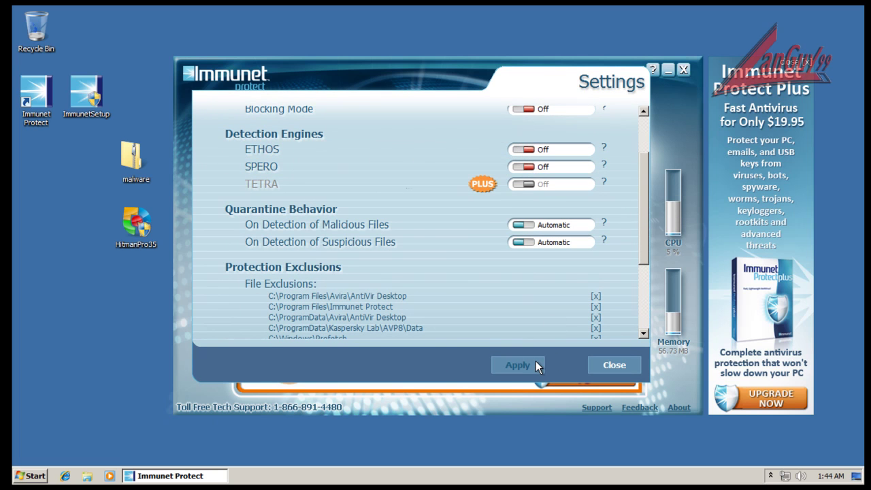
left_click(616, 364)
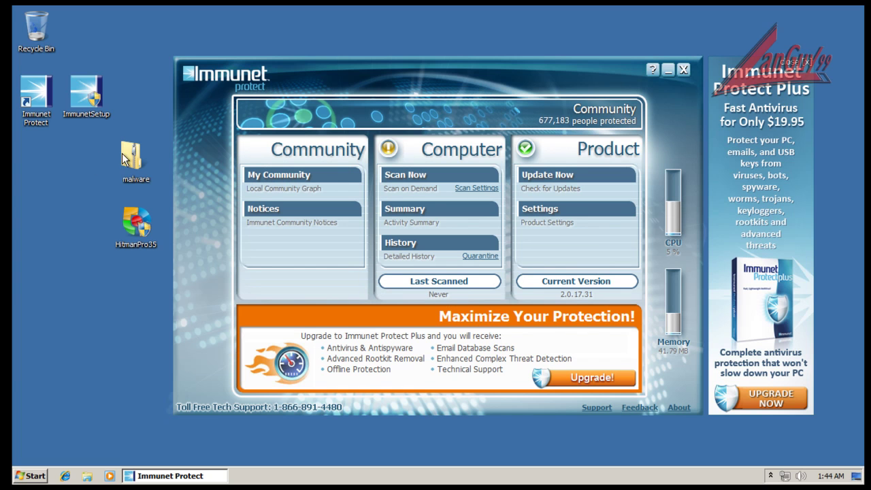
Extract the 18.11.2010 folder from the malware archive to the desktop and check the extracted folder's contents.
double_click(129, 158)
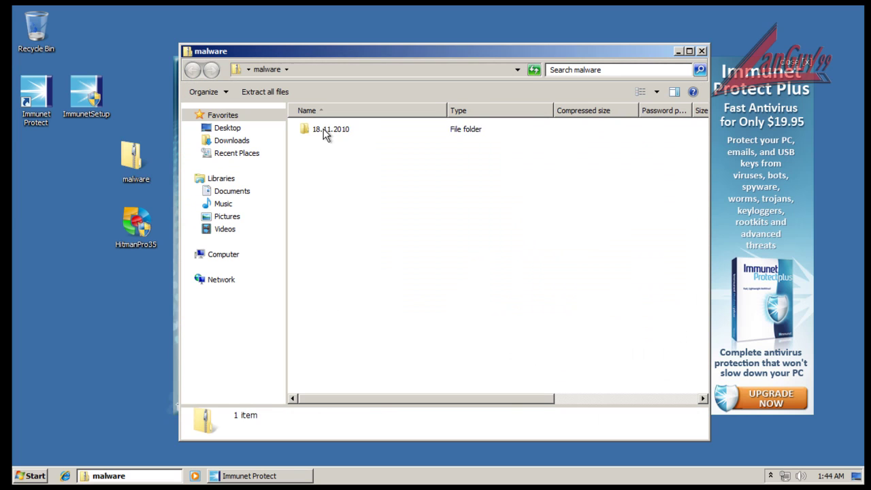
left_click(324, 129)
left_click(49, 163)
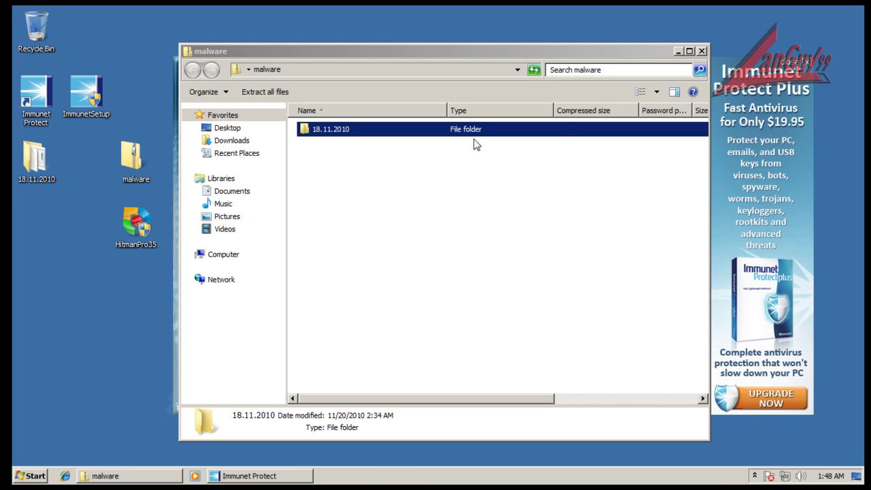
left_click(701, 51)
double_click(31, 155)
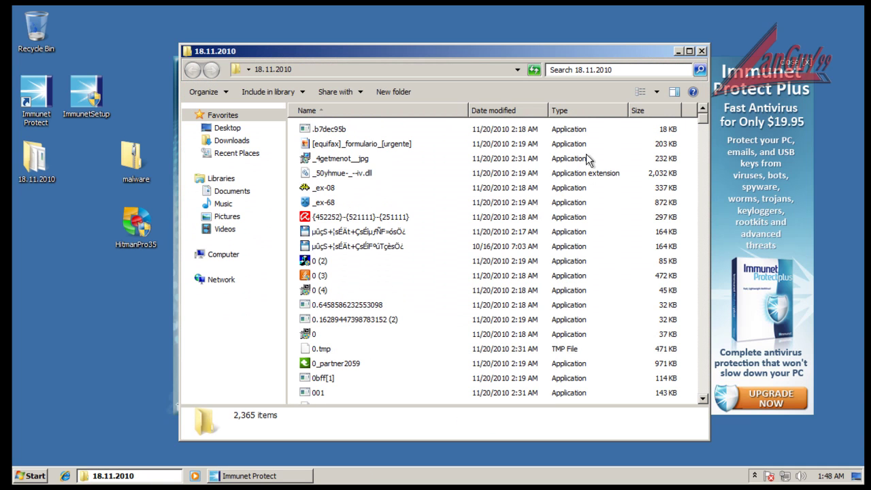
left_click(701, 51)
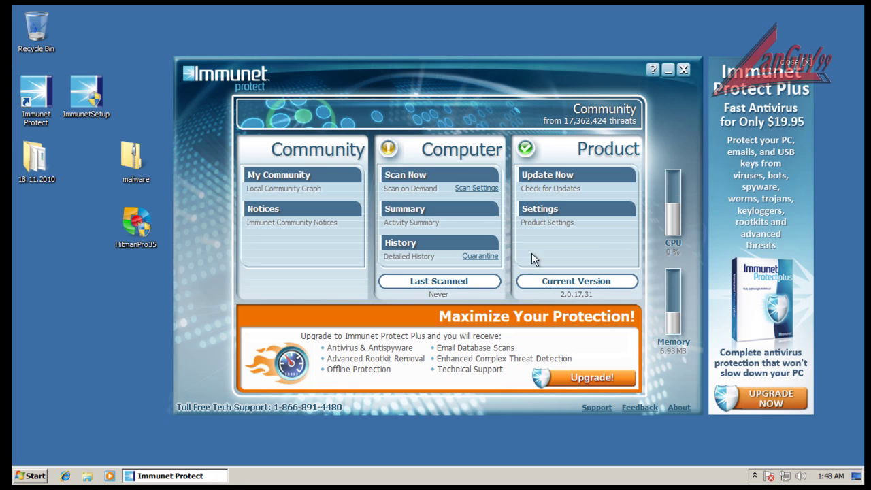
Turn Monitor Program Install, Monitor Program Start, ETHOS and SPERO back on in Immunet Protect's settings and apply them.
left_click(551, 210)
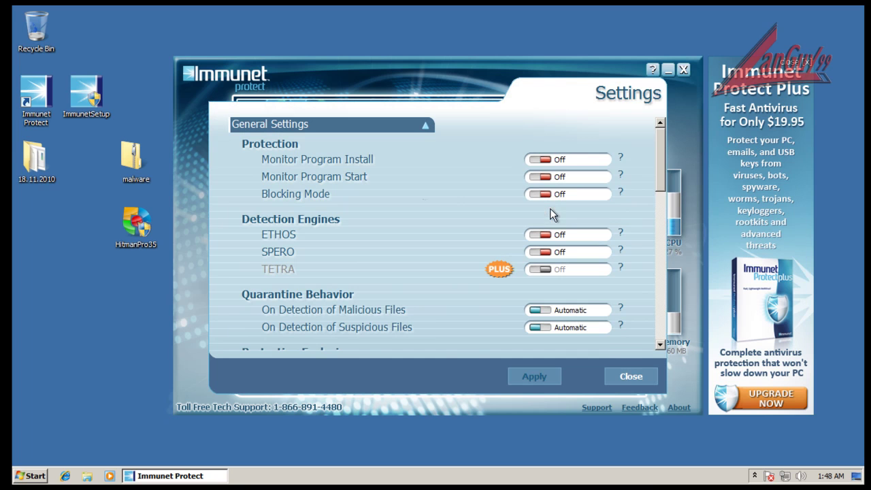
left_click(541, 159)
left_click(541, 176)
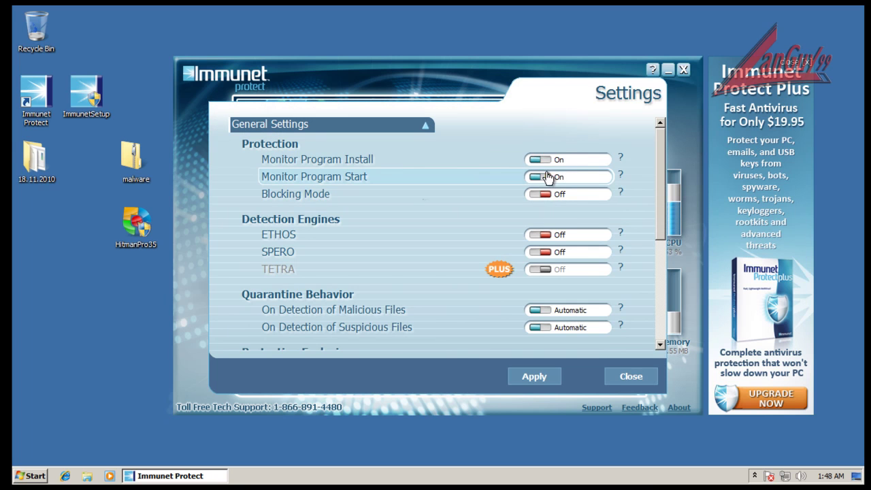
left_click(541, 235)
left_click(541, 251)
left_click(536, 376)
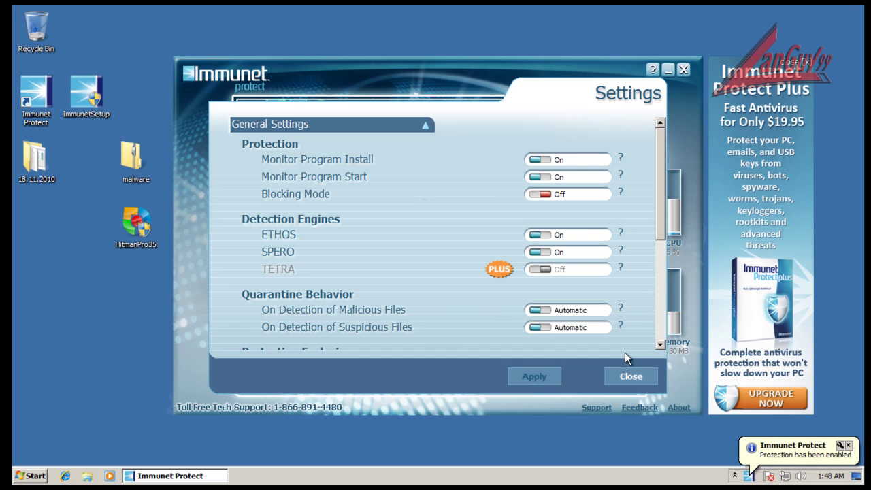
left_click(630, 377)
Scan the extracted 18.11.2010 folder with Immunet Protect, dismiss the threat alerts and open the scan's progress details.
right_click(45, 163)
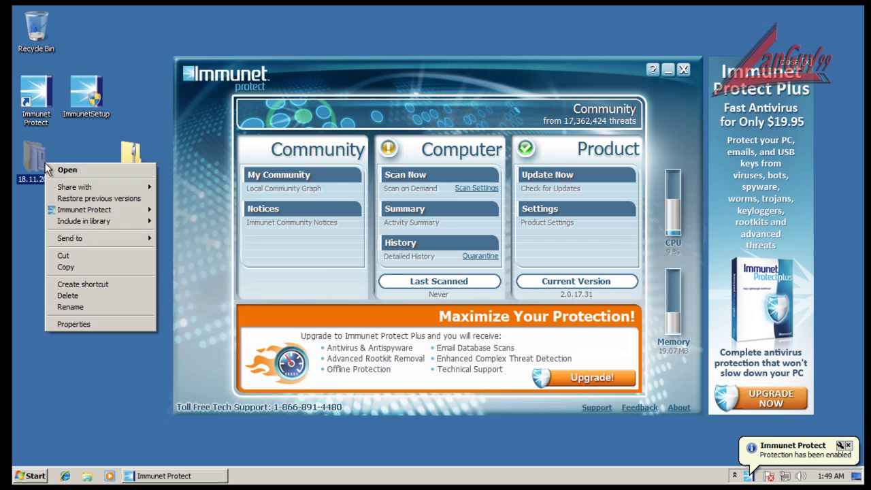
mouse_move(108, 217)
left_click(171, 215)
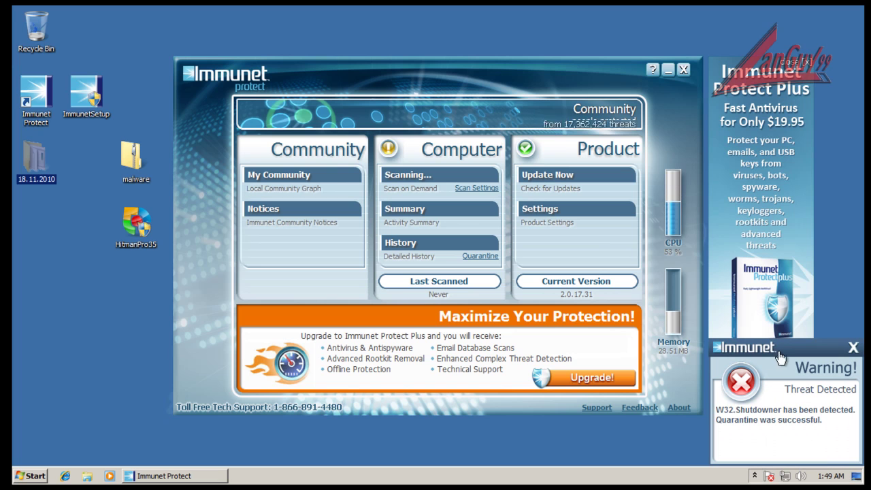
left_click(853, 347)
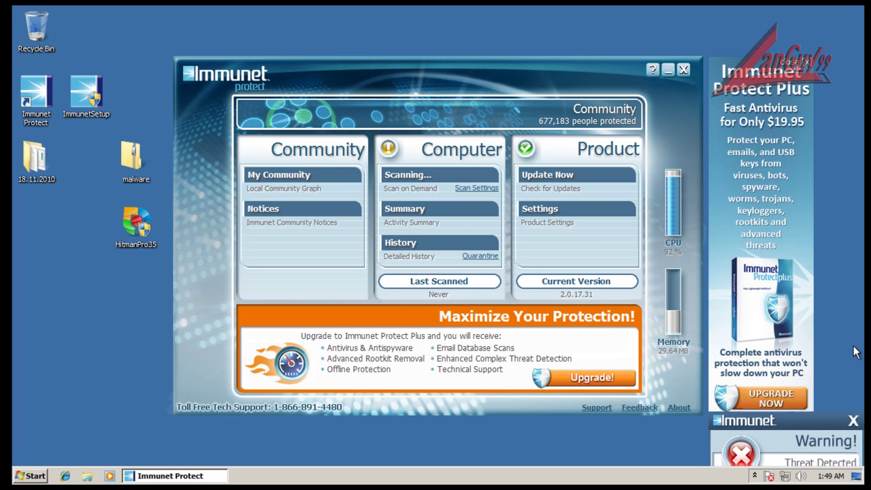
left_click(853, 363)
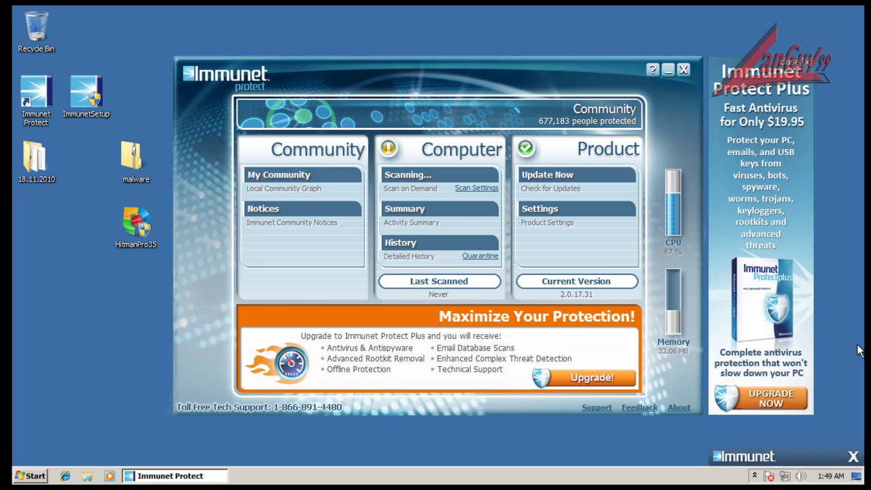
left_click(415, 176)
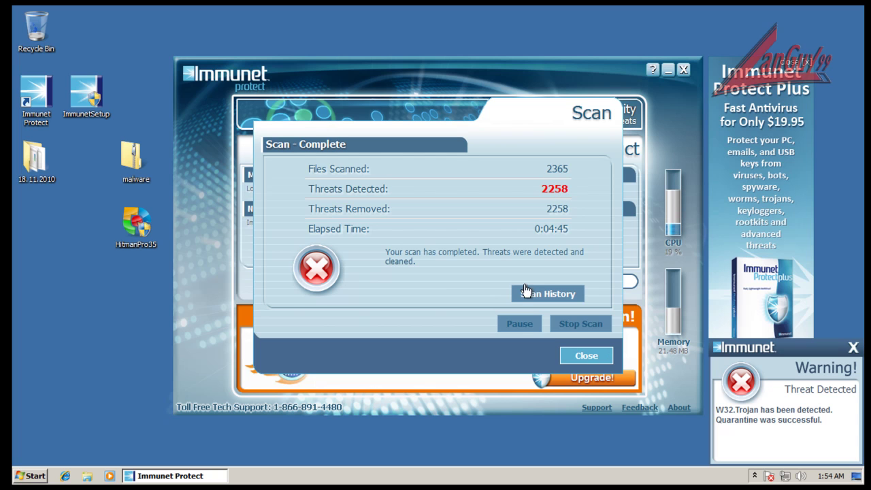
Check the completed scan's history in Immunet Protect, dismiss the remaining threat alert and close the history view.
left_click(544, 294)
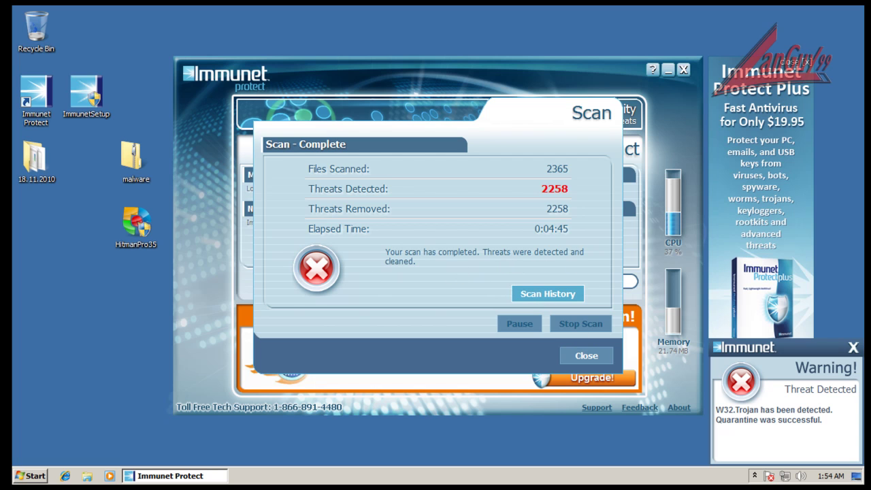
left_click(854, 347)
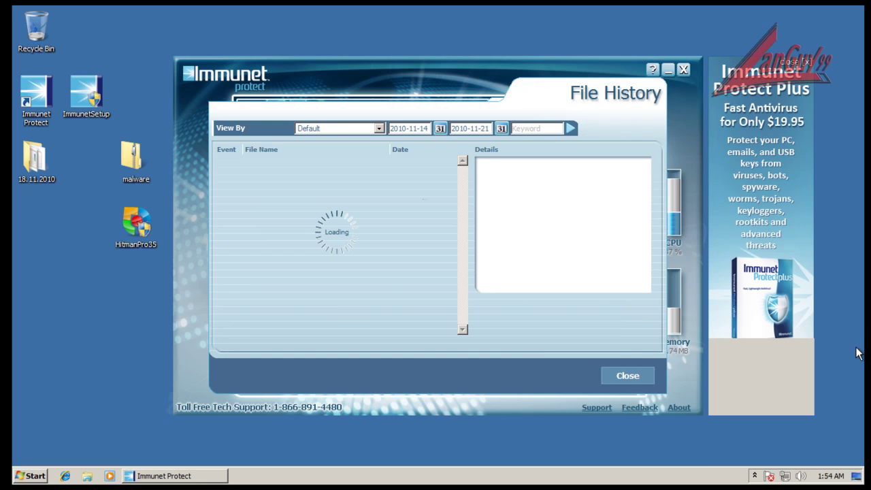
left_click(484, 268)
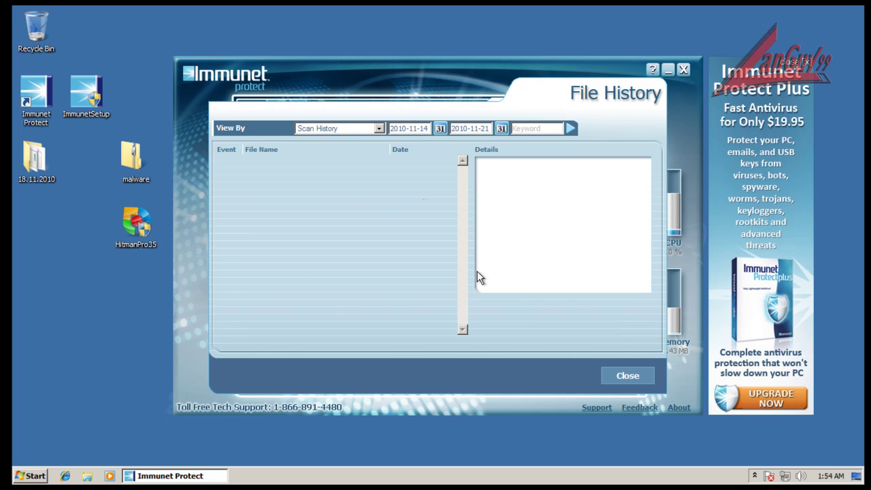
left_click(630, 379)
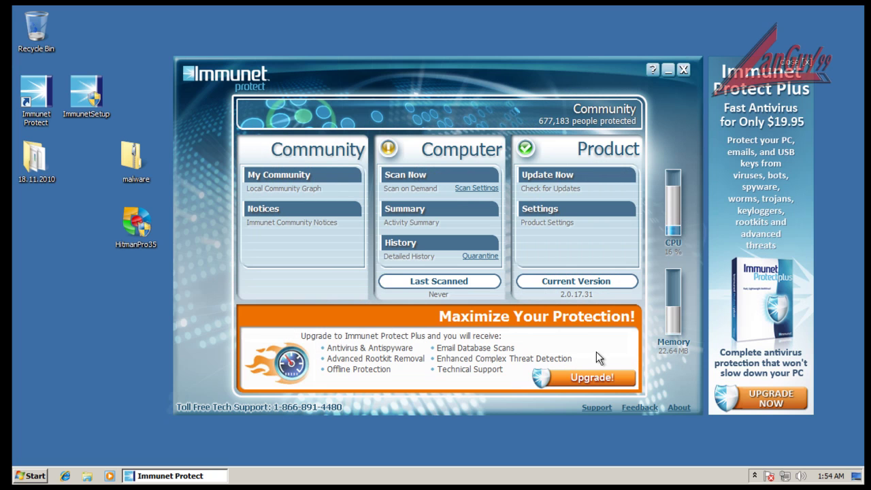
Open the 18.11.2010 folder on the desktop to check how many samples remain after the scan.
left_click(35, 156)
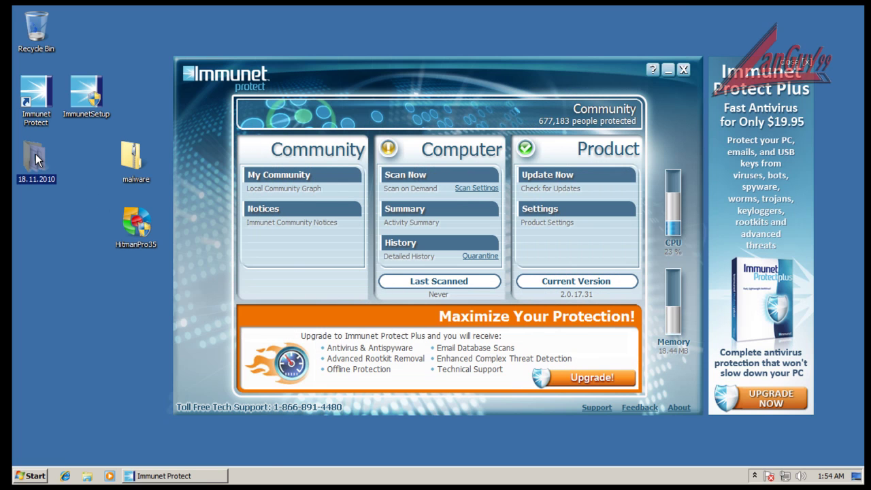
double_click(36, 154)
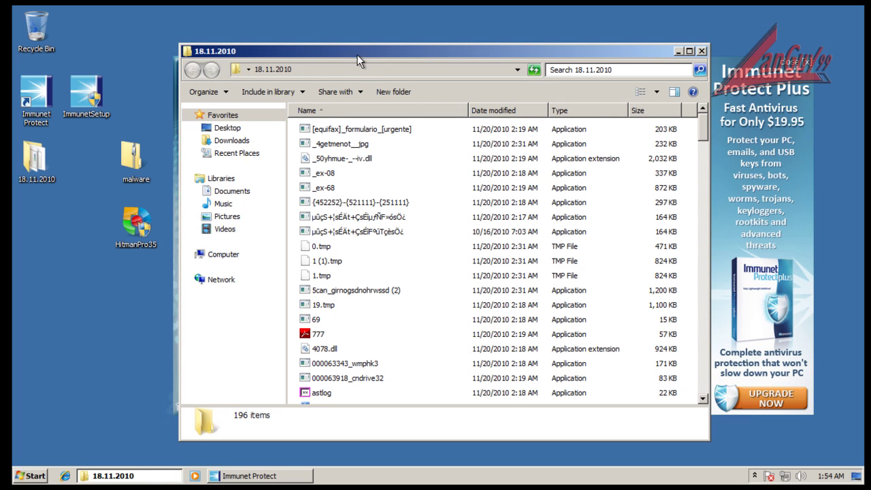
left_click_drag(357, 54, 307, 49)
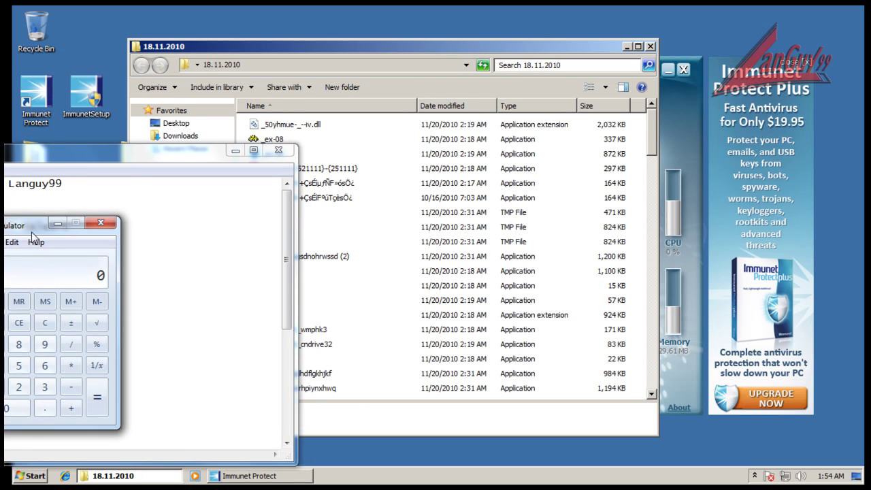
Switch to Calculator, compute (2365 - 196) / 2365 for the detection rate, and put the Calculator and notes windows away.
left_click_drag(31, 236, 92, 320)
type("2365")
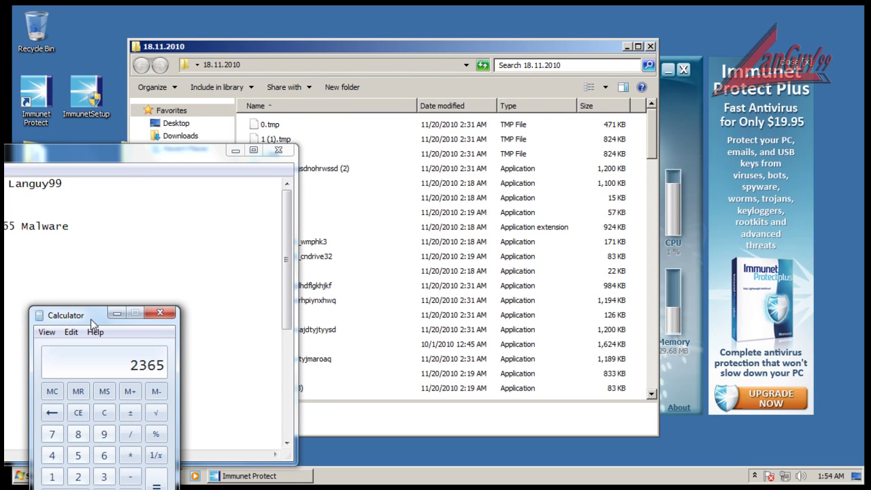
type("-196")
key("Return")
type("/2365")
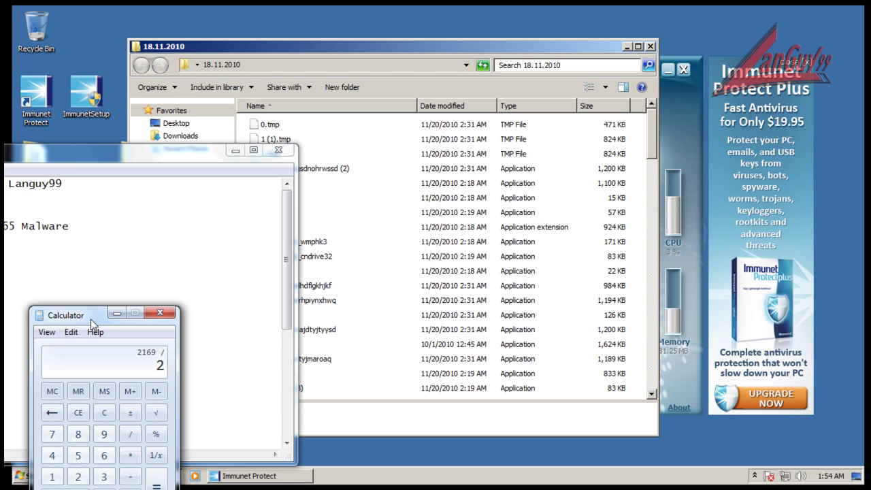
key("Return")
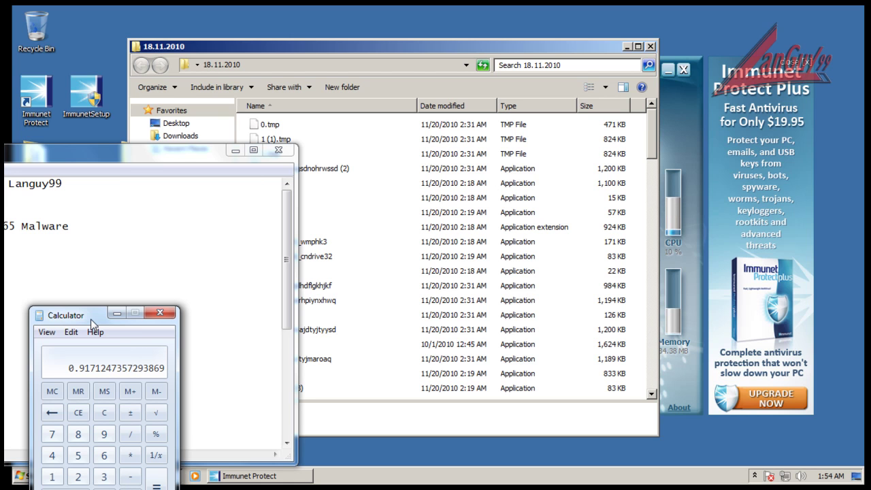
left_click_drag(94, 324, 94, 439)
left_click(94, 408)
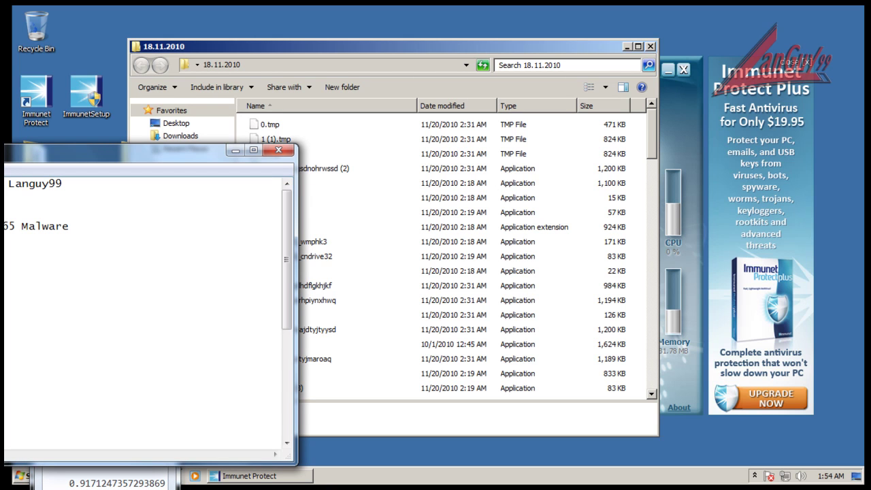
left_click(119, 476)
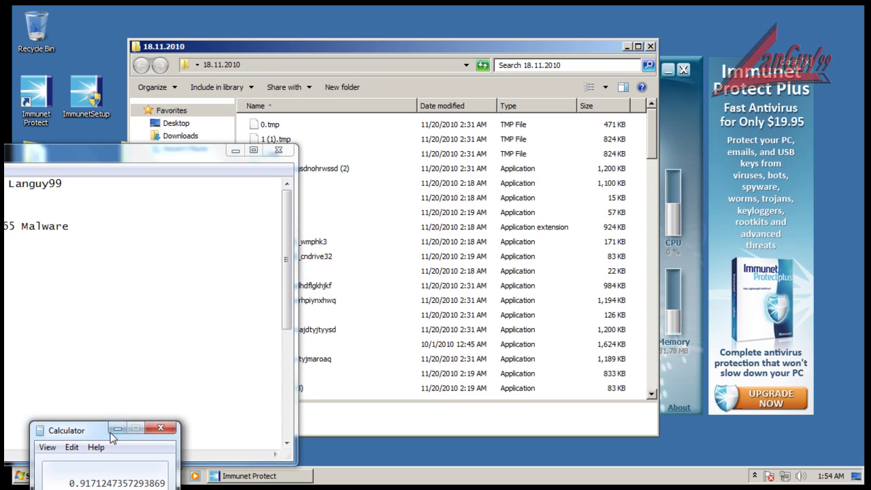
left_click(181, 293)
left_click(235, 150)
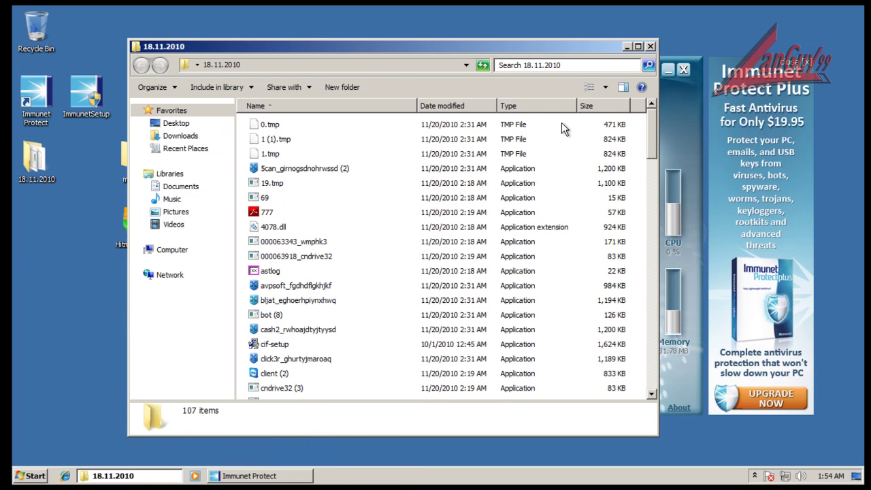
Sort the remaining samples by type and run the applications bljat_eghoerhpiynxhwq and crack.0 (2) in the virtual machine.
left_click(529, 108)
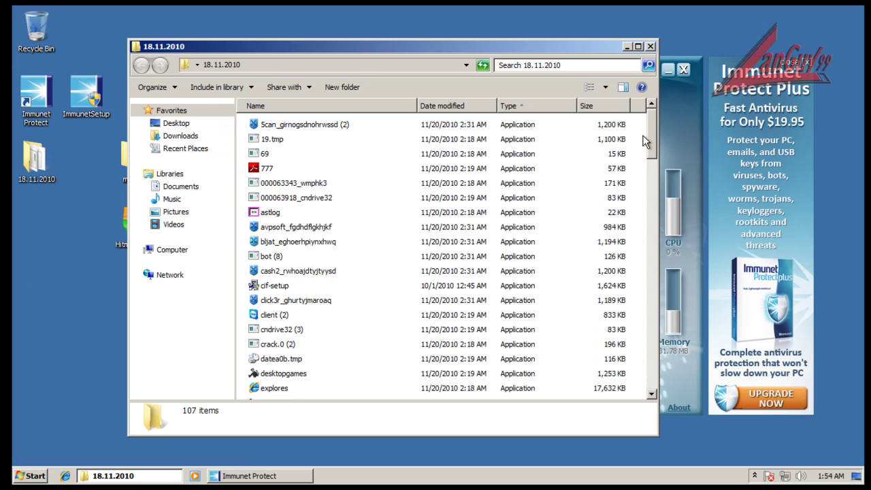
scroll(643, 143, "down", 2)
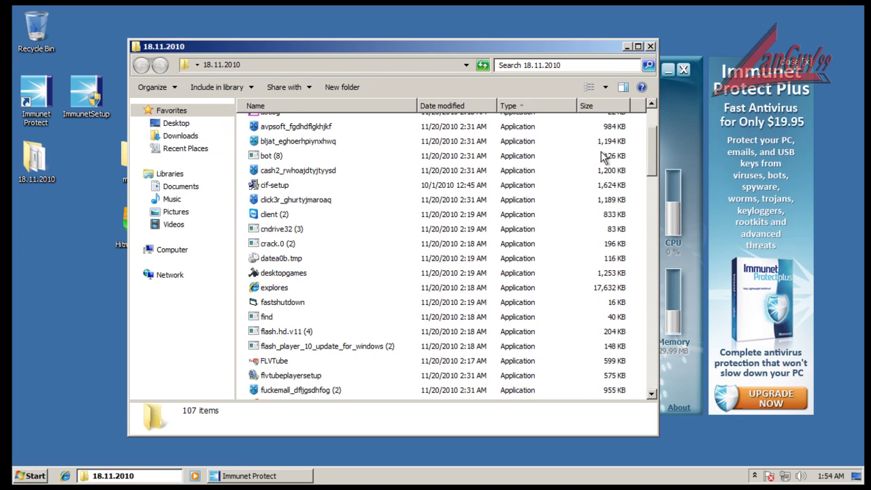
left_click(325, 141)
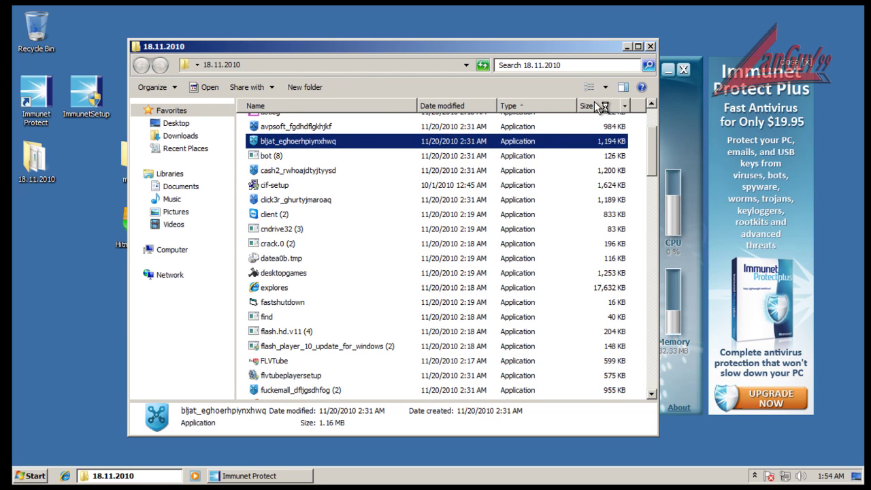
left_click_drag(553, 48, 473, 39)
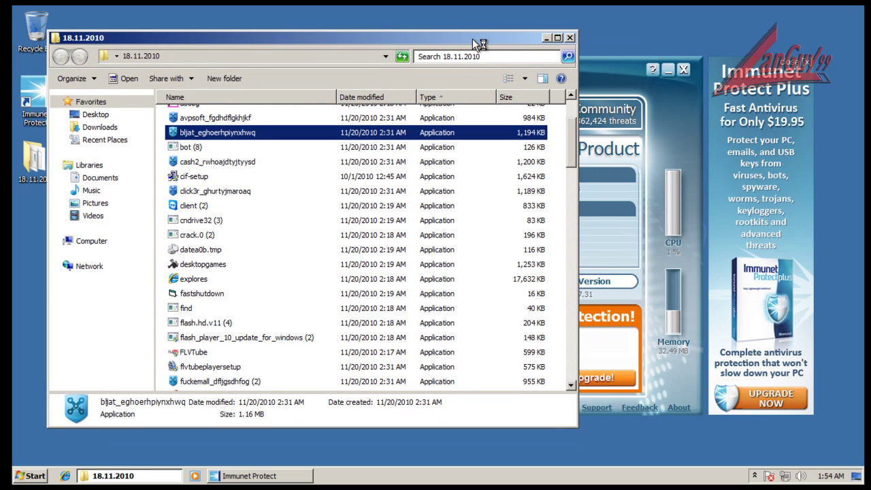
left_click(208, 234)
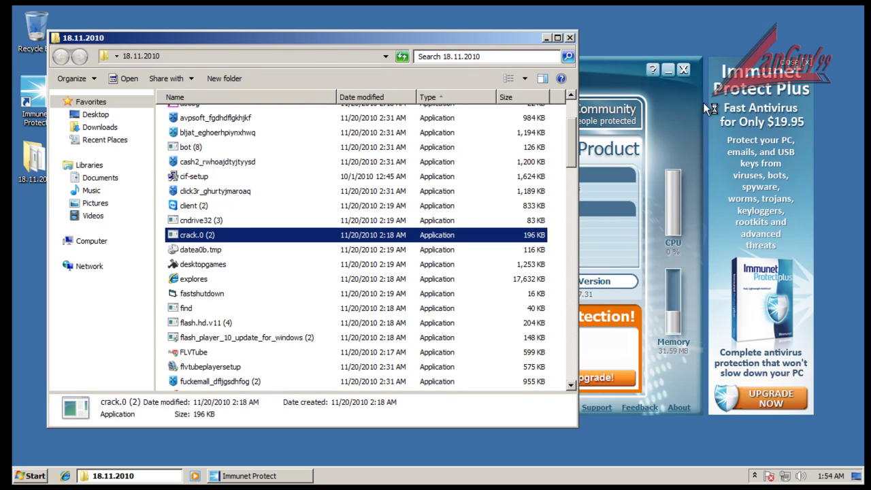
Close the Immunet Protect window and run the find sample, closing the console window it opens.
left_click(624, 70)
left_click(684, 70)
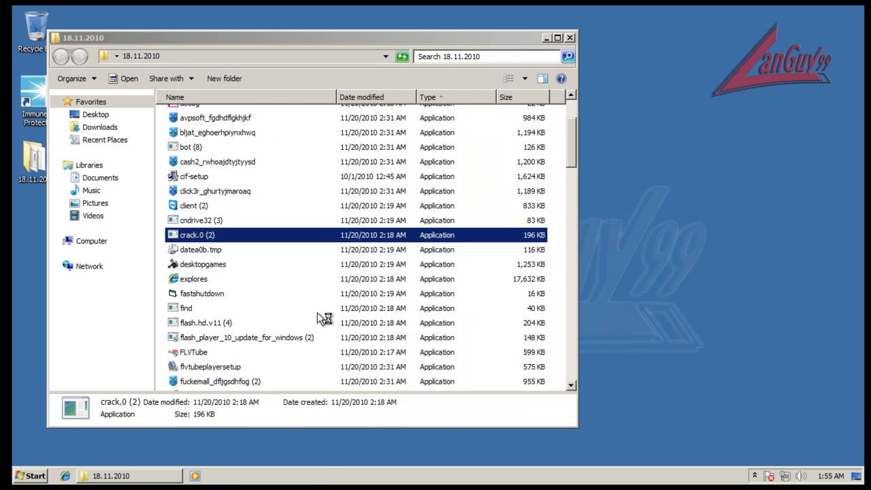
left_click(188, 312)
scroll(356, 298, "down", 7)
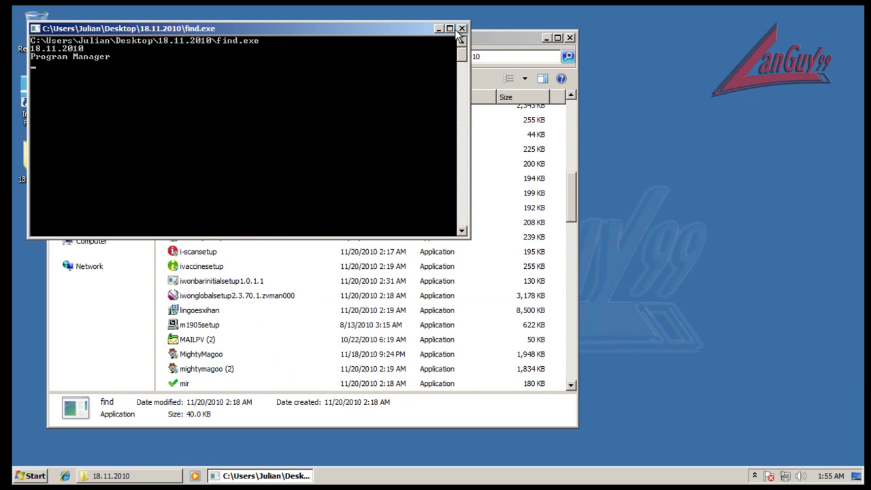
left_click(462, 29)
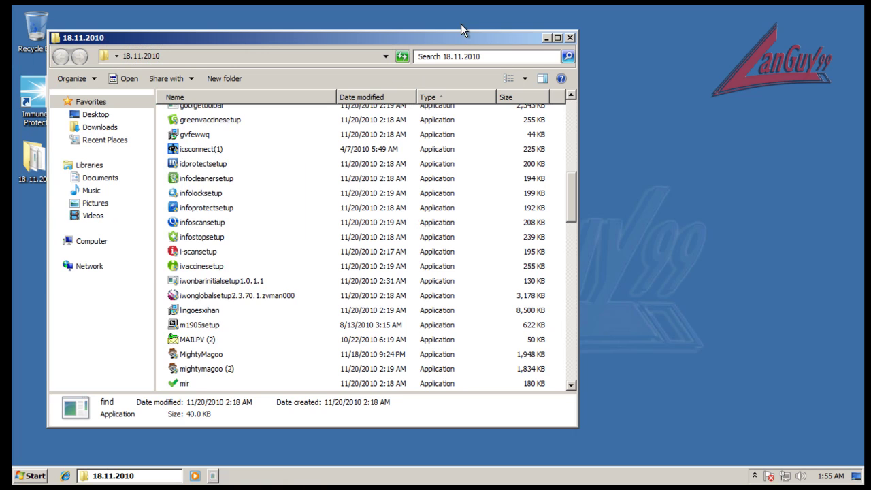
Run ivaccinesetup with permission to make changes, dismiss the Security Tool installation message and move the Security Tool window clear of the file list.
scroll(200, 256, "down", 1)
left_click(200, 256)
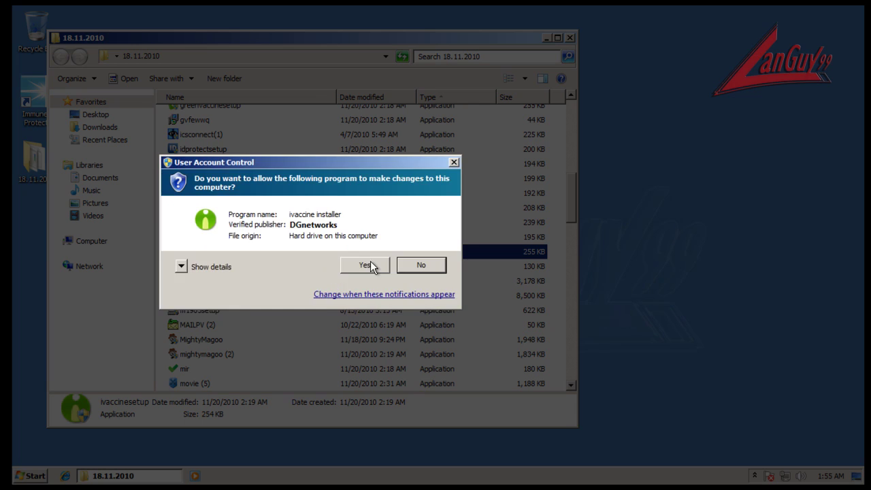
left_click(370, 262)
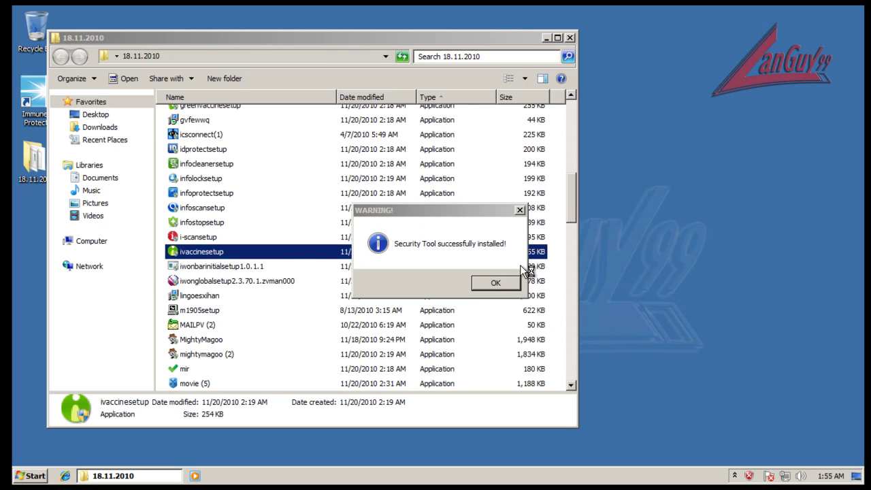
left_click(513, 283)
left_click(463, 34)
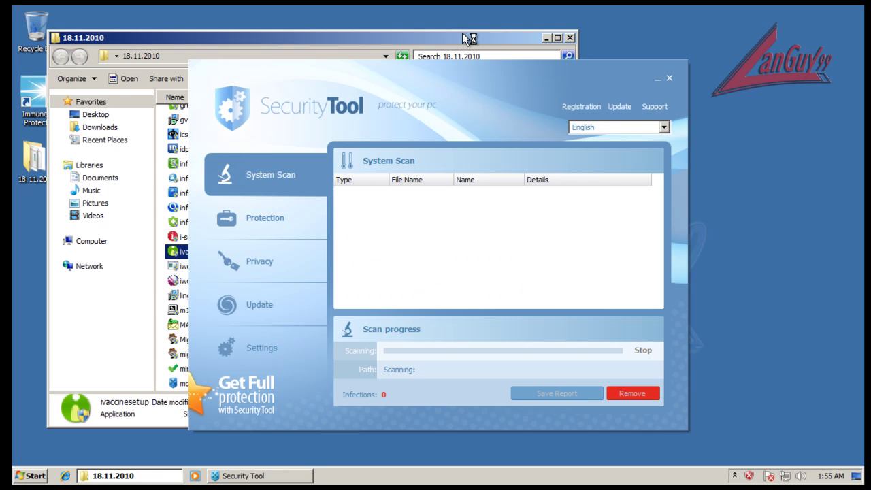
left_click_drag(386, 72, 536, 93)
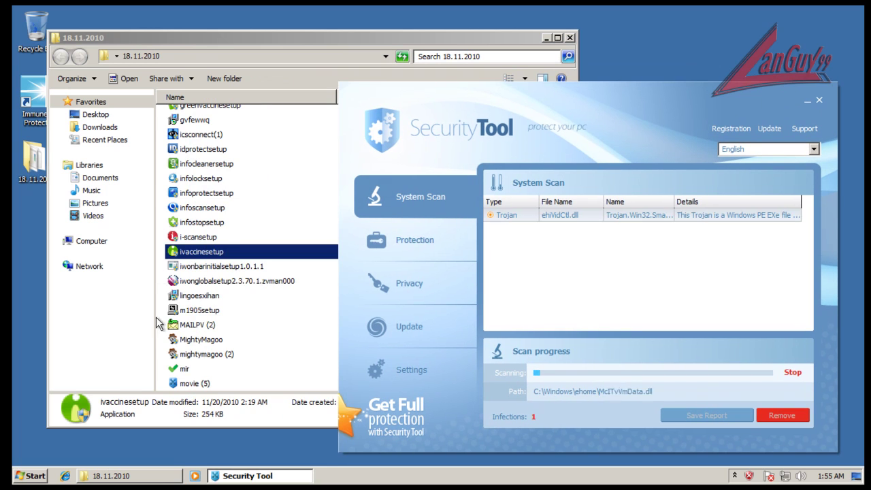
Run lingoesxihan and m1905setup, allowing both to make changes to the computer, and close the 18.11.2010 folder window.
left_click(201, 297)
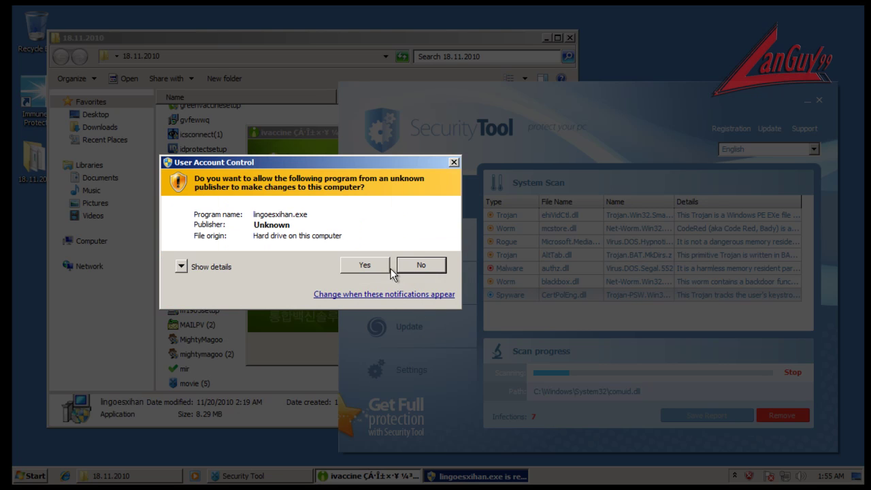
left_click(366, 265)
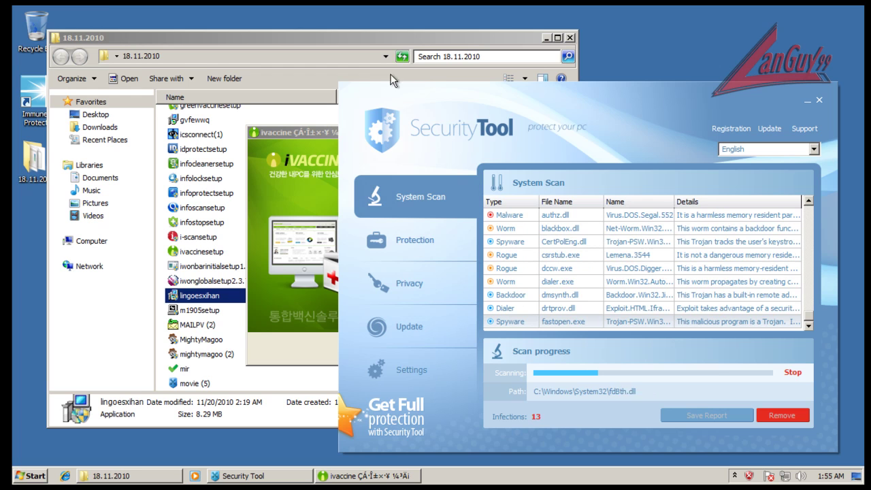
left_click(200, 313)
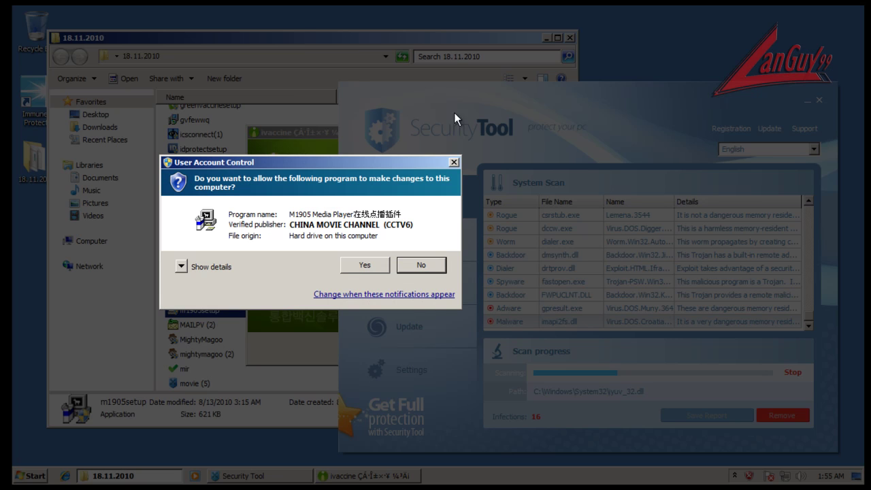
left_click(364, 267)
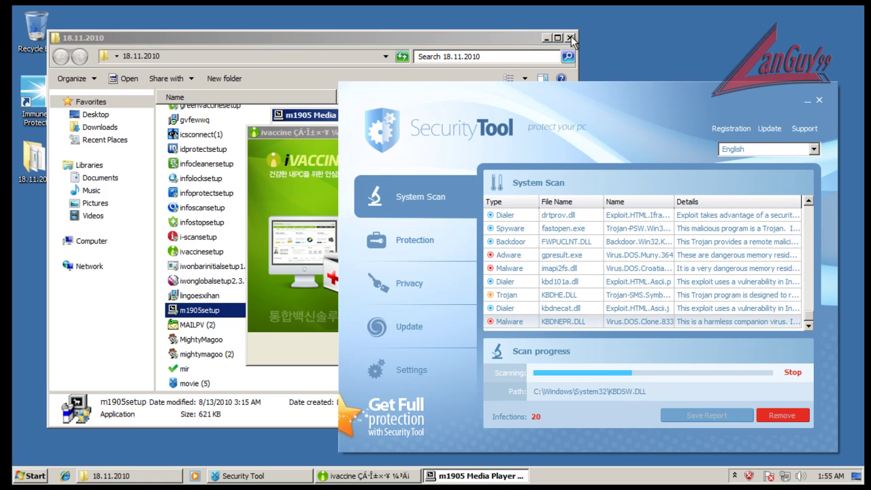
left_click(571, 39)
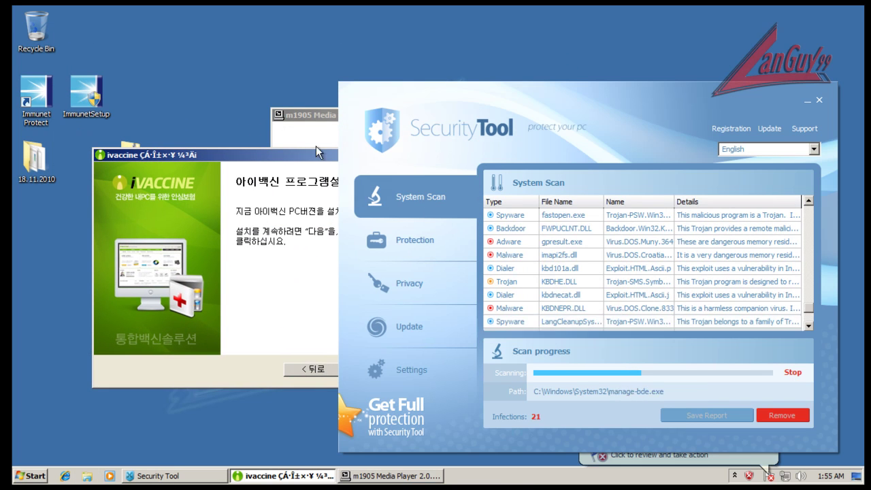
Close the Security Tool window and continue the iVaccine and m1905 Media Player installers.
left_click(821, 102)
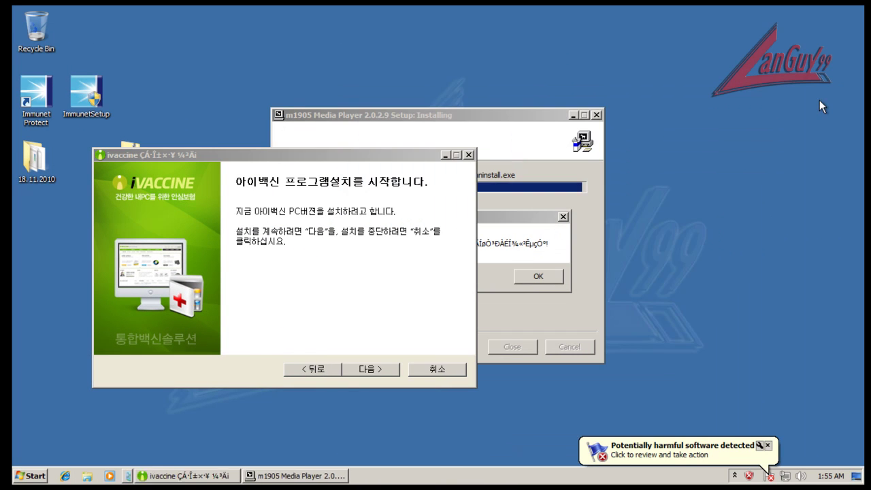
left_click(389, 369)
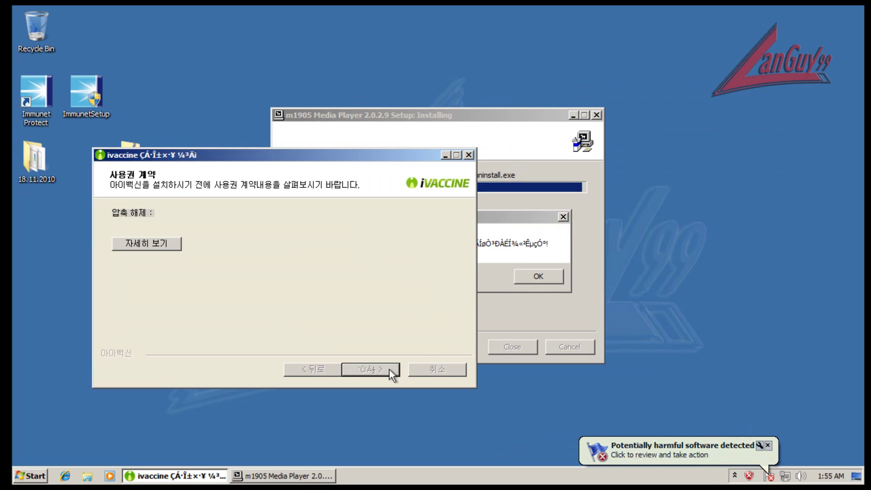
left_click(538, 276)
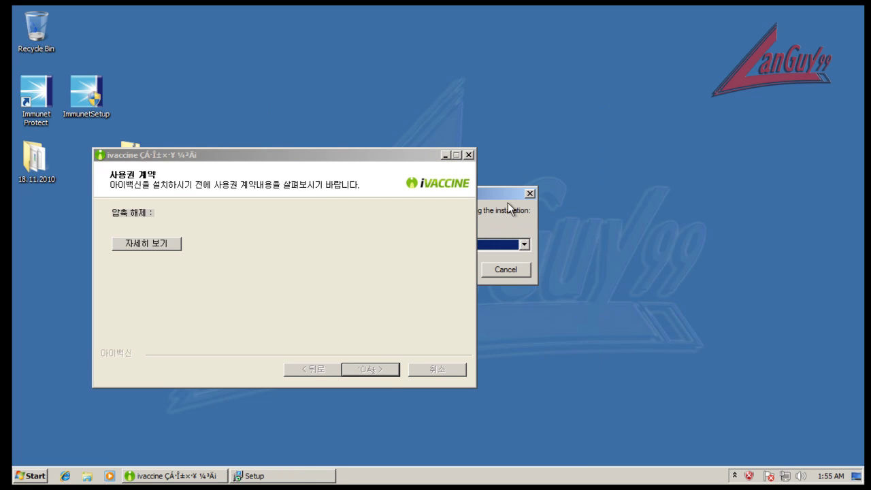
Show the iVaccine installation details and install Lingoes Translator, accepting its license agreement.
left_click(626, 255)
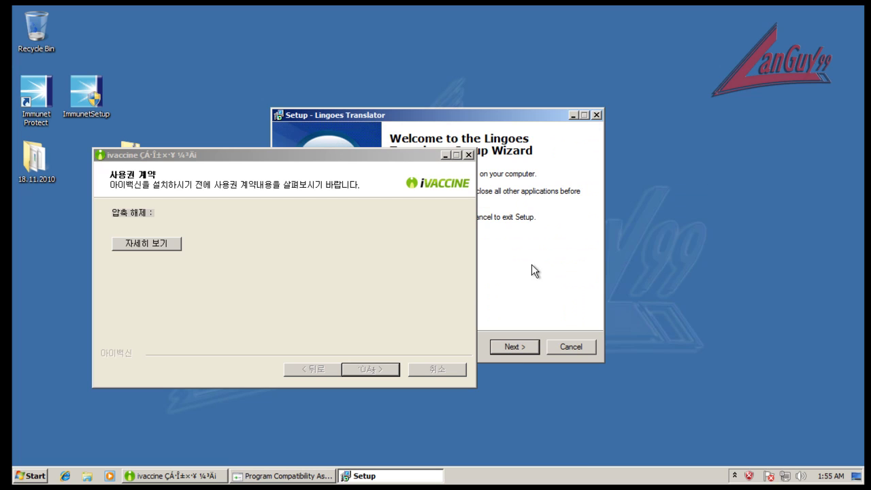
left_click(513, 346)
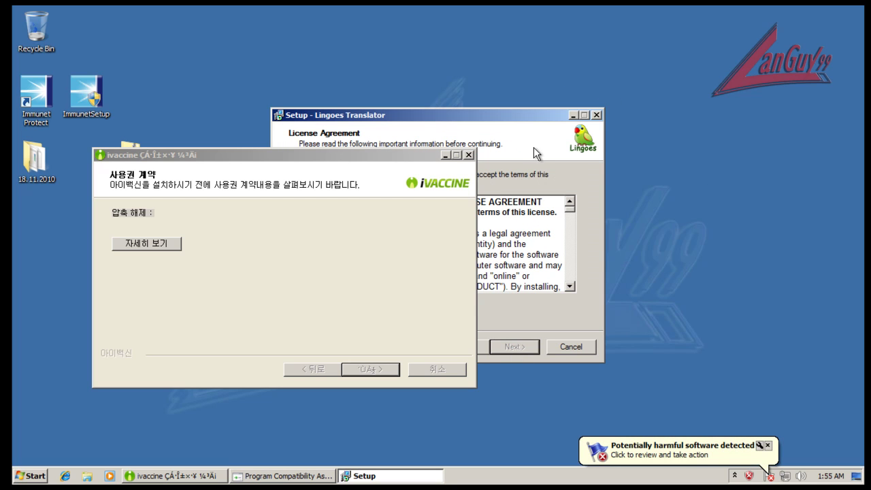
left_click(176, 244)
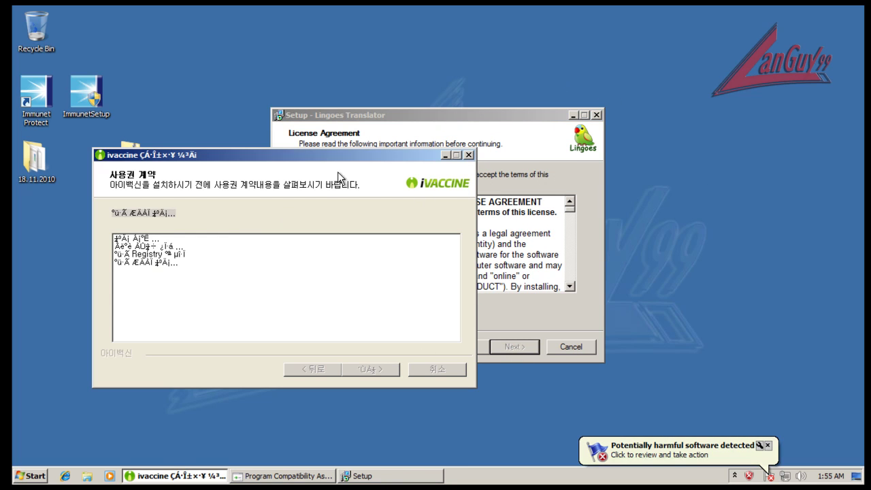
left_click_drag(407, 116, 580, 102)
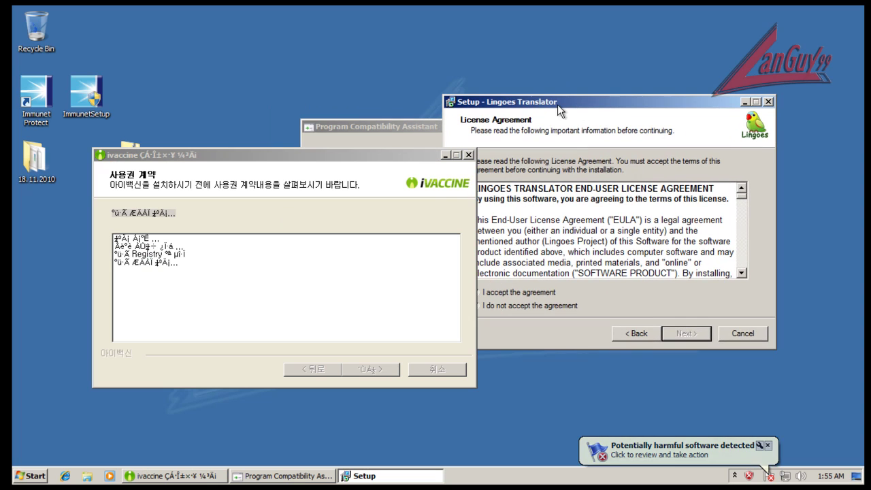
left_click(533, 293)
left_click(692, 332)
left_click(692, 332)
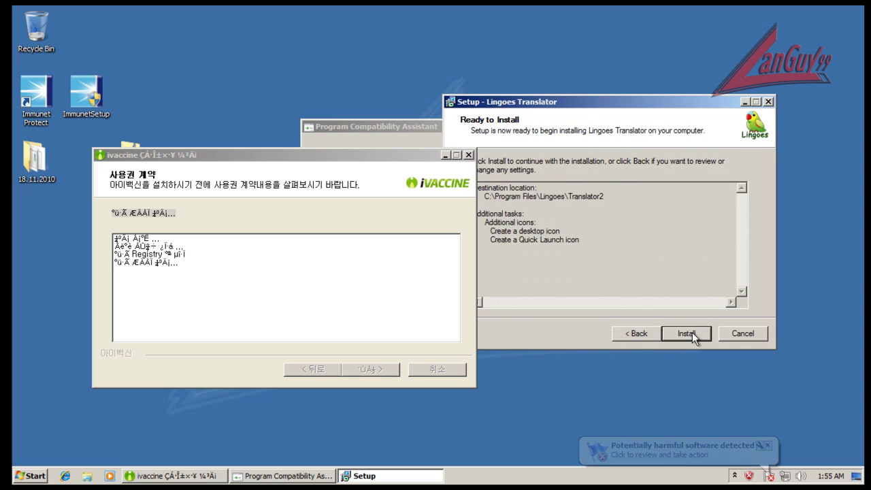
left_click(692, 332)
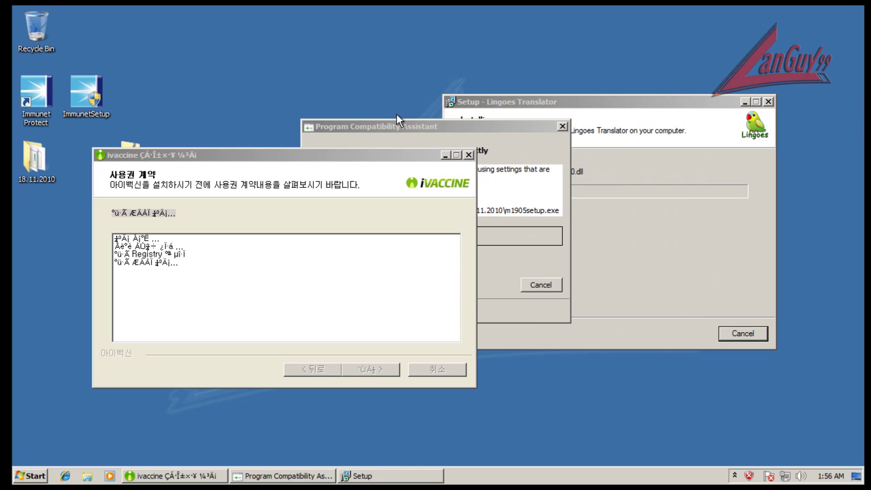
Dismiss the Program Compatibility Assistant and the Security Tool infection warning, choosing to continue unprotected.
left_click_drag(397, 124, 529, 120)
left_click(670, 281)
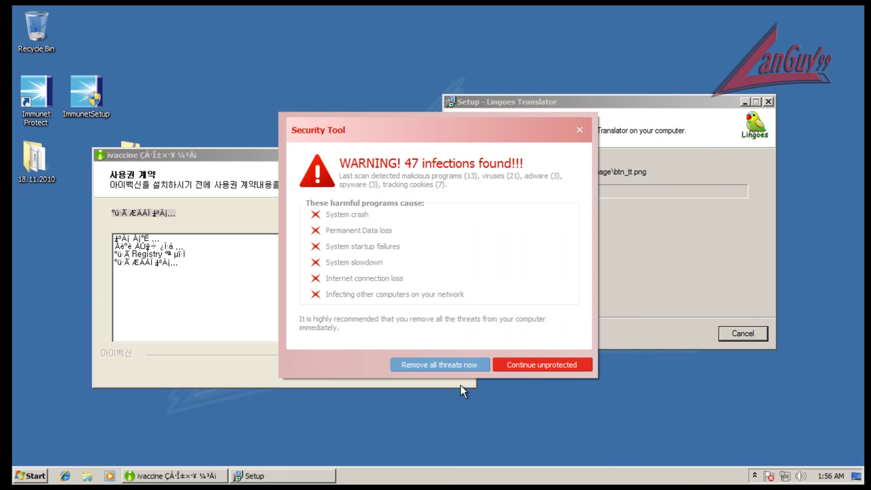
left_click(543, 366)
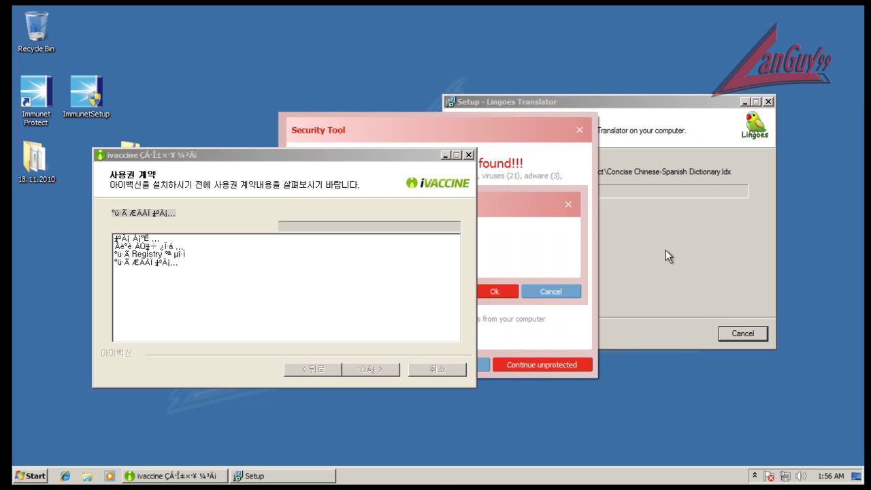
left_click(495, 291)
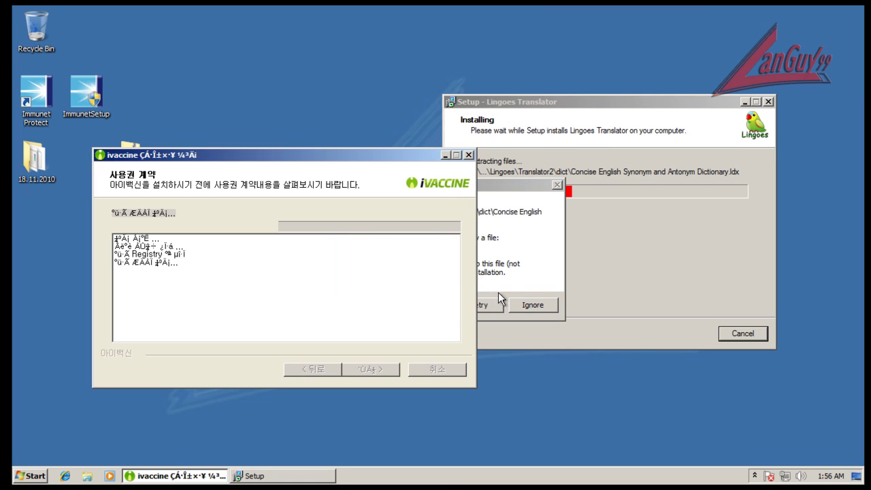
Ignore the dictionary file error in the Lingoes Translator setup and close the iVaccine installer.
left_click(528, 307)
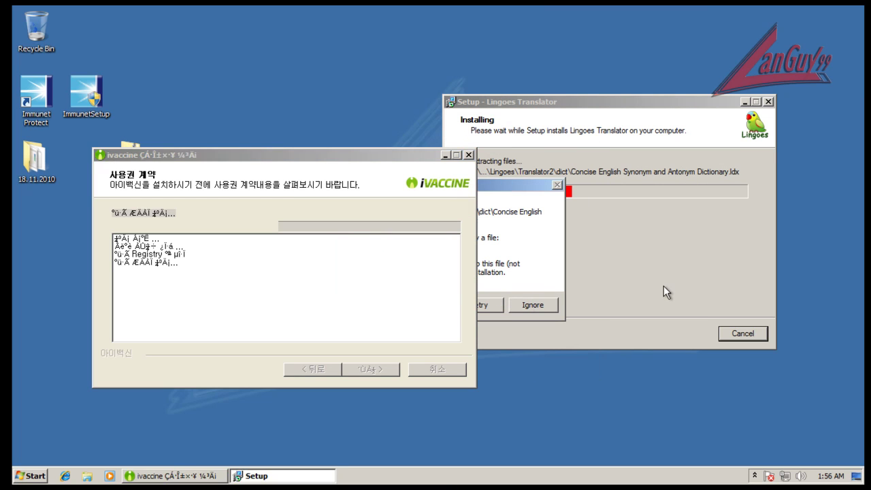
left_click(532, 306)
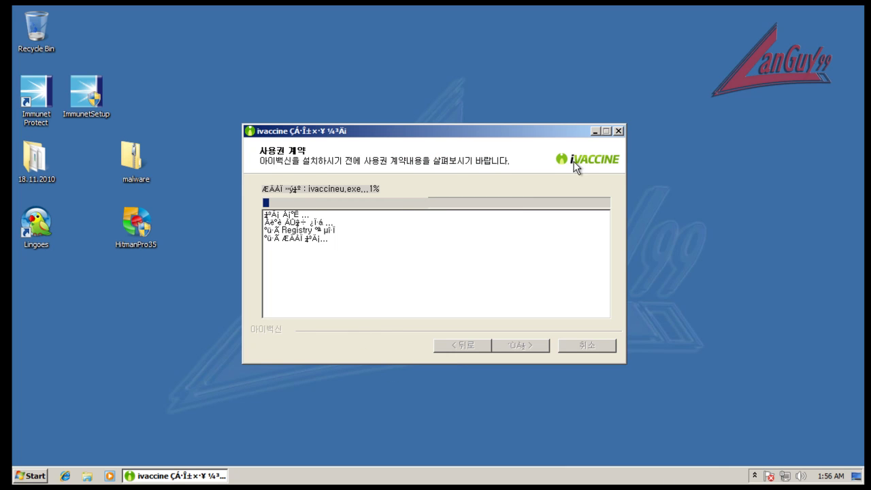
left_click(619, 131)
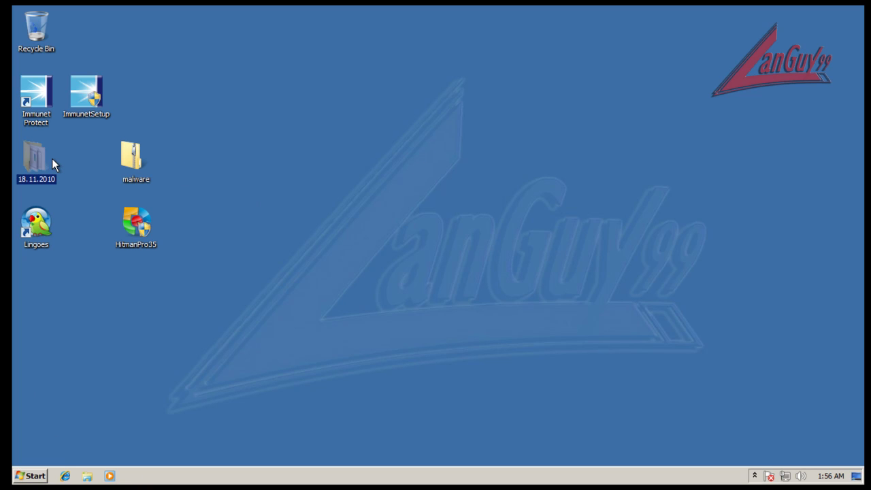
Try to delete the 18.11.2010 folder from the desktop, retrying once when the folder is reported in use.
key("Delete")
key("Return")
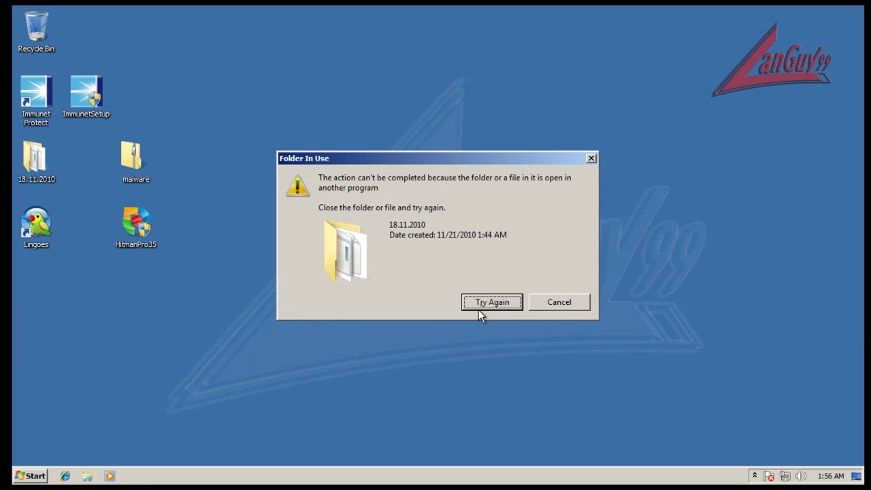
left_click(518, 302)
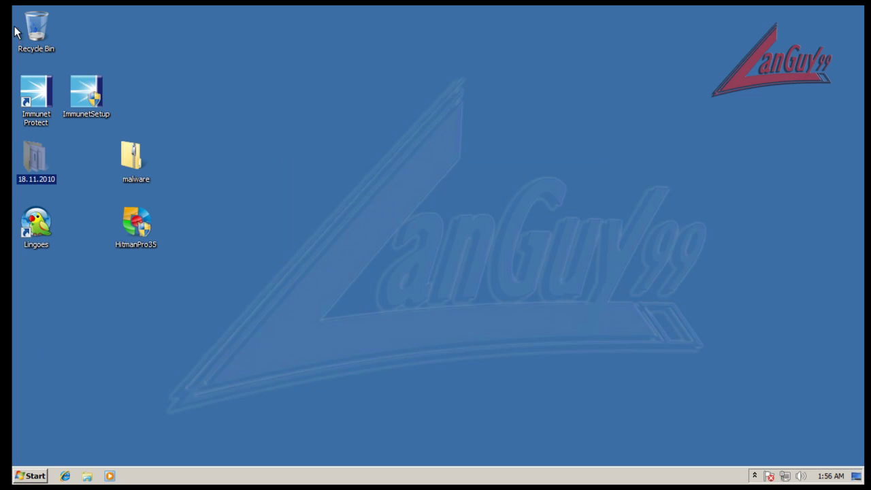
Restart Windows in the virtual machine.
left_click(31, 476)
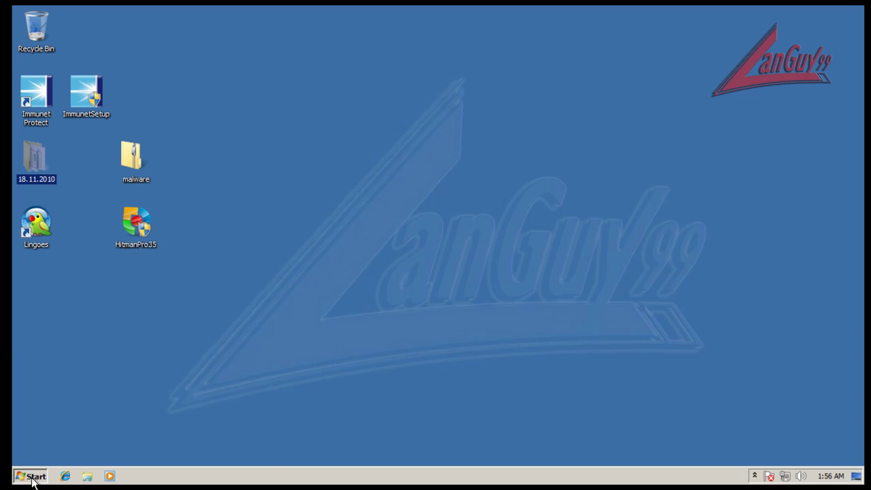
mouse_move(236, 451)
left_click(300, 434)
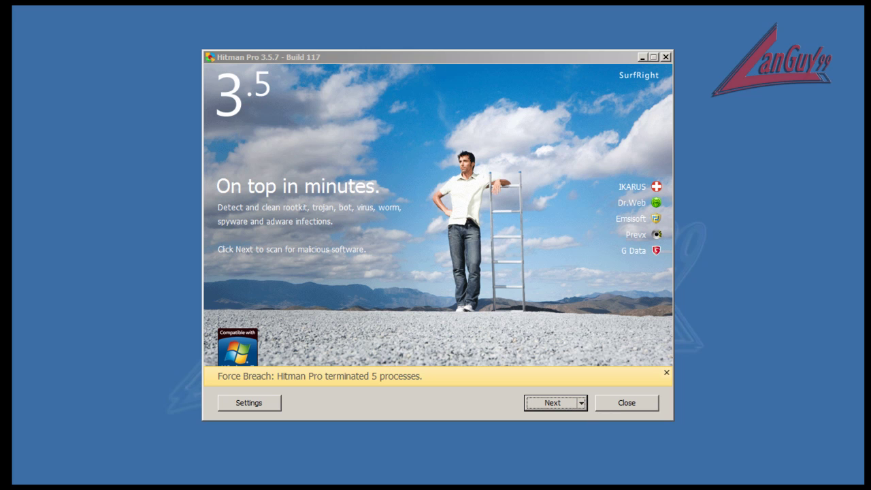
Start a default scan in Hitman Pro, accepting the license terms and choosing a one-time scan only.
left_click(581, 403)
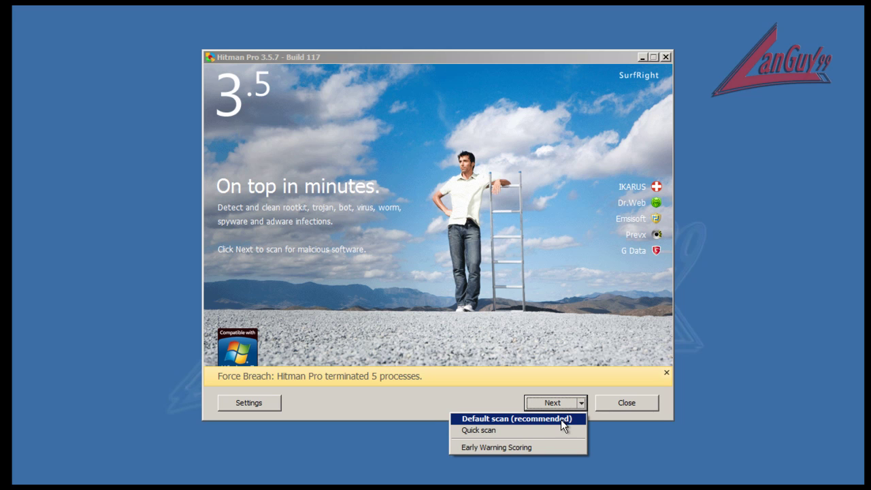
left_click(560, 420)
left_click(349, 359)
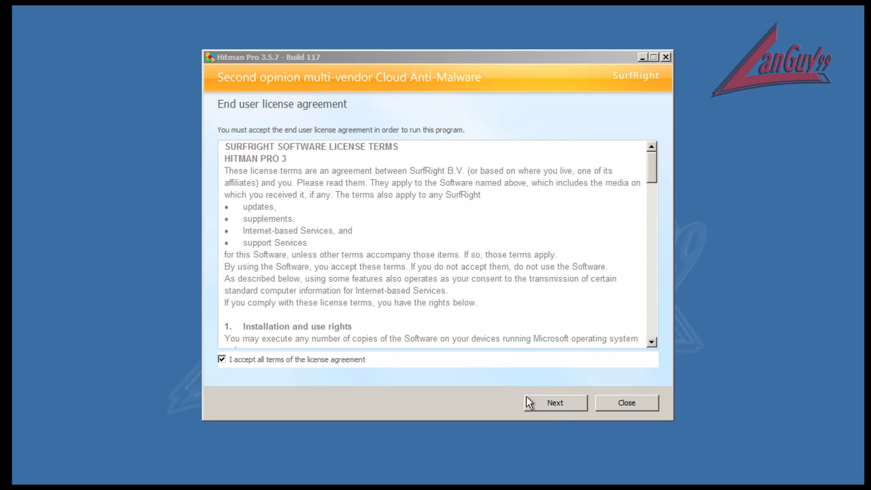
left_click(550, 406)
left_click(319, 237)
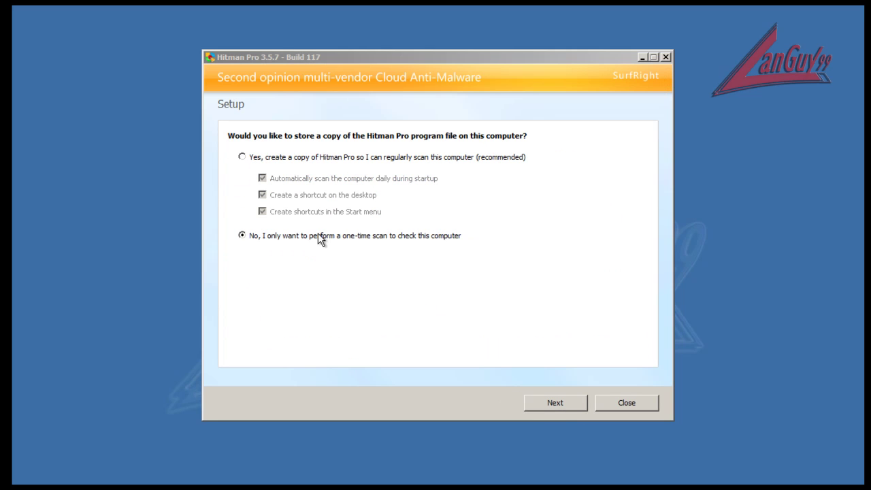
left_click(577, 405)
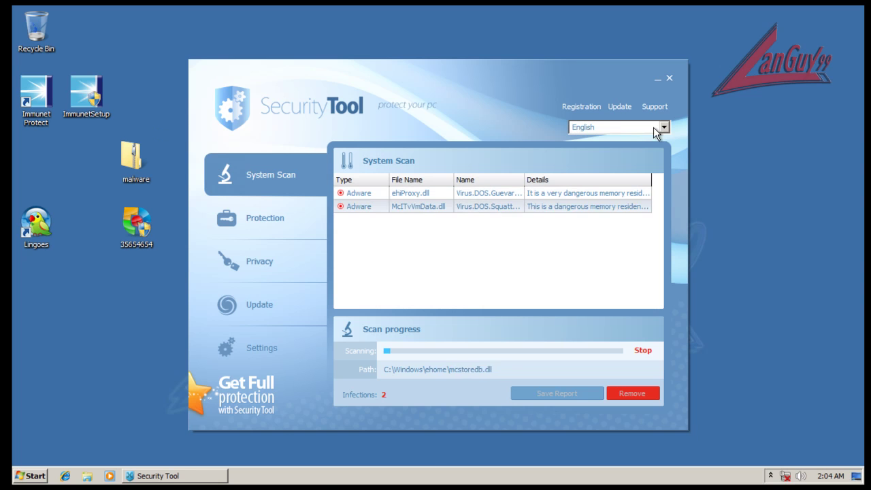
Try to start Task Manager and dismiss the Security Tool alert about taskmgr.exe.
right_click(320, 476)
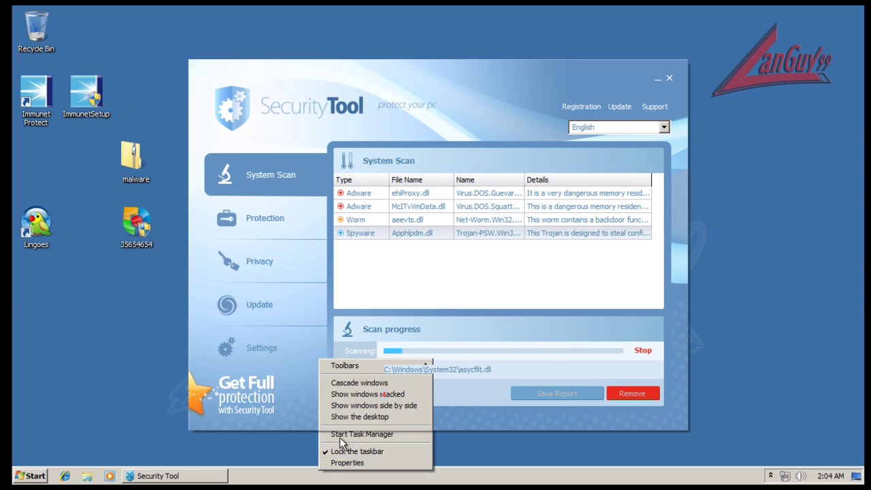
left_click(339, 435)
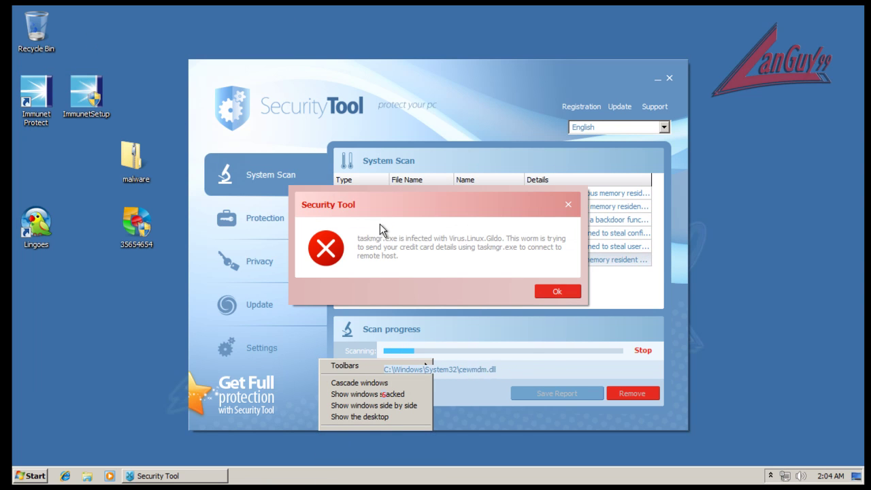
left_click(556, 293)
Try to run the 35654654 program from the desktop, dismiss the Security Tool alert and close the Security Tool window.
left_click(140, 218)
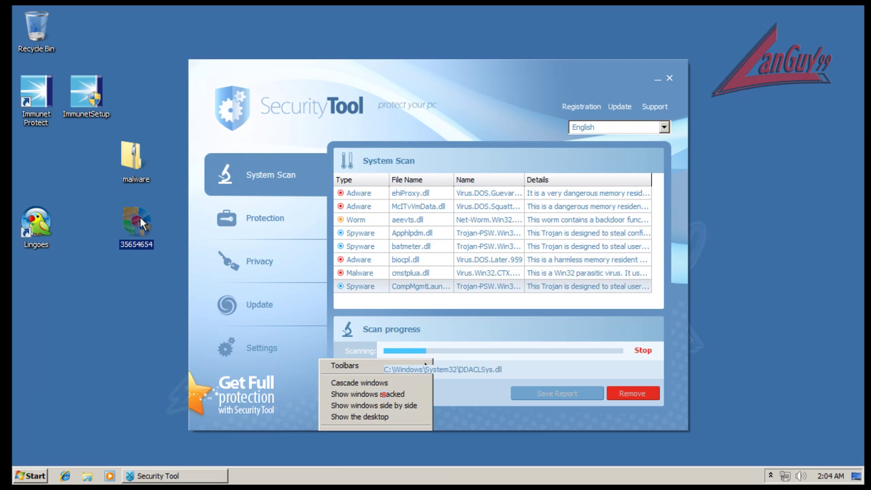
double_click(140, 217)
left_click(555, 292)
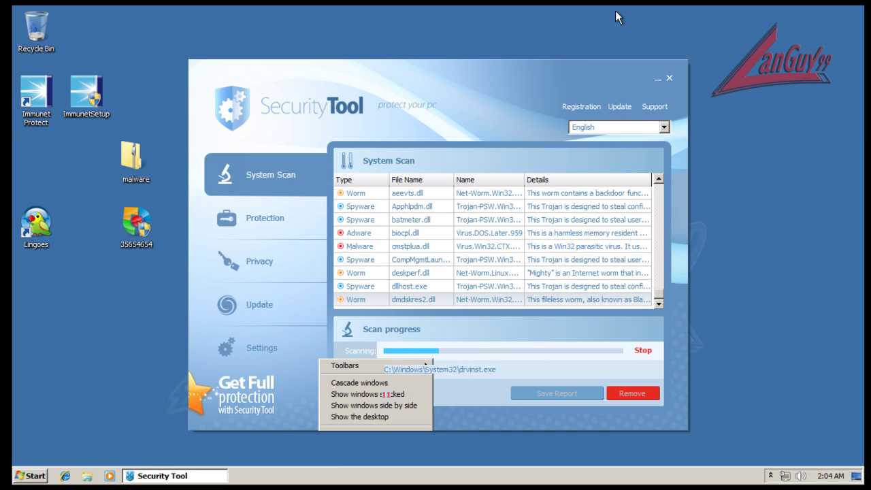
left_click(669, 77)
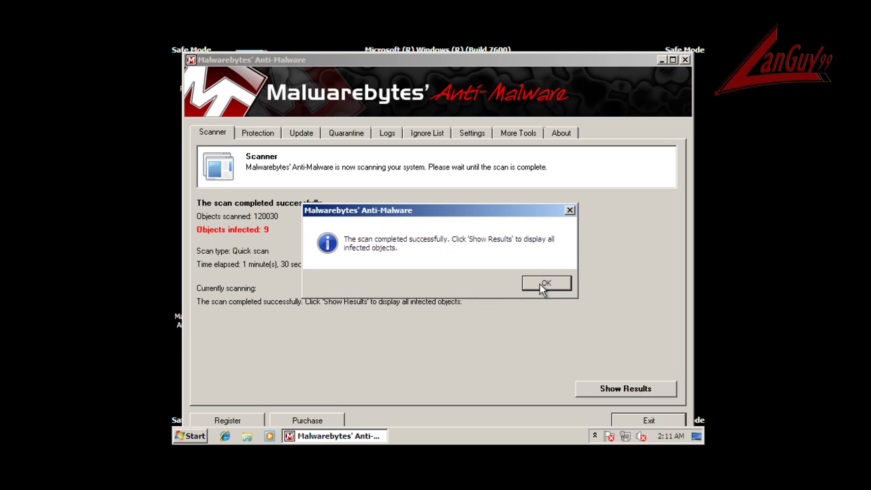
Review the Malwarebytes' Anti-Malware quick scan results with the Vendor and Item columns widened, and exit the program without removing anything.
left_click(542, 284)
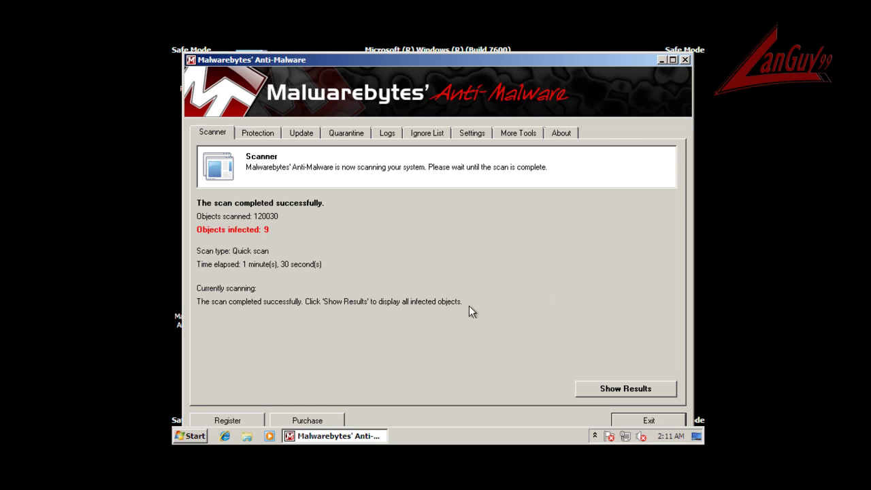
left_click(609, 386)
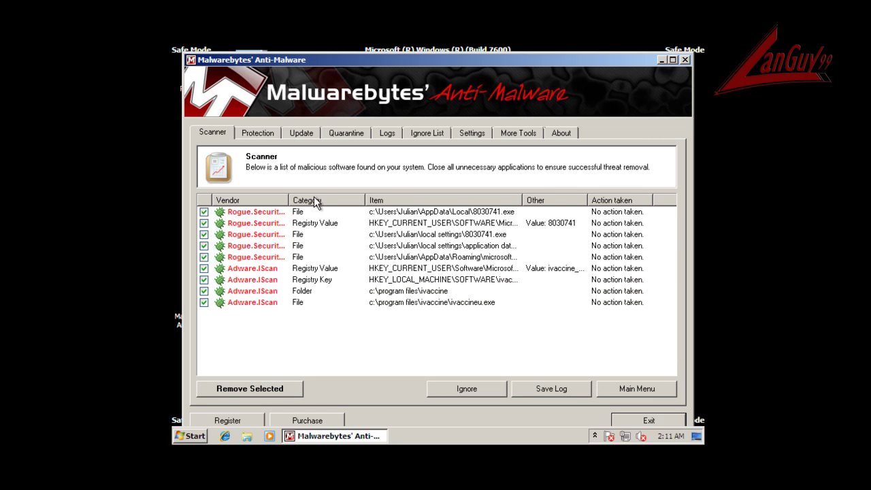
left_click_drag(284, 198, 315, 201)
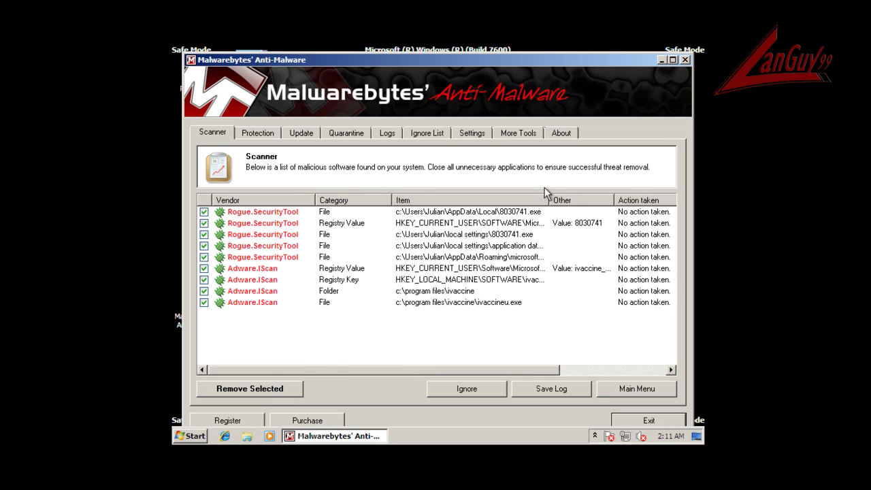
left_click_drag(549, 198, 627, 198)
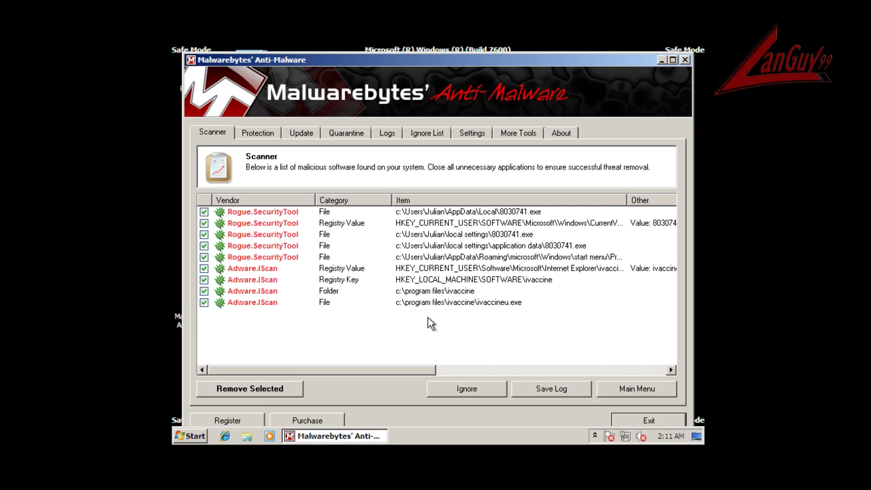
left_click(640, 418)
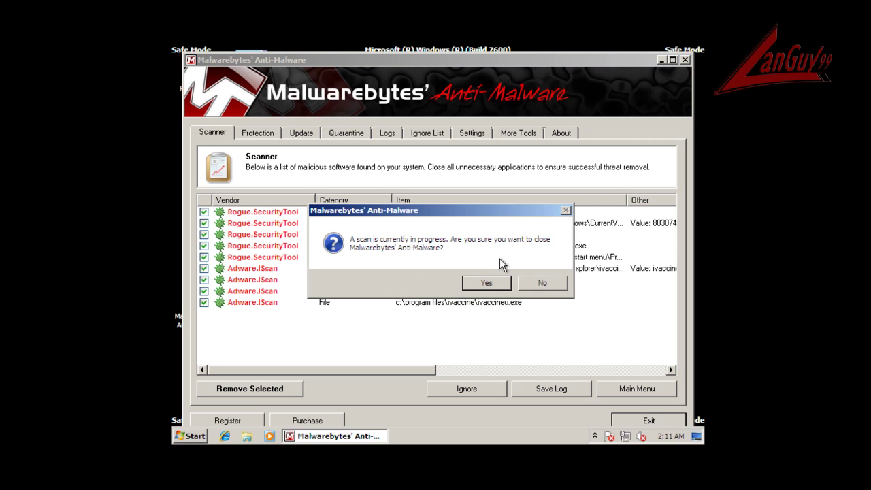
left_click(487, 283)
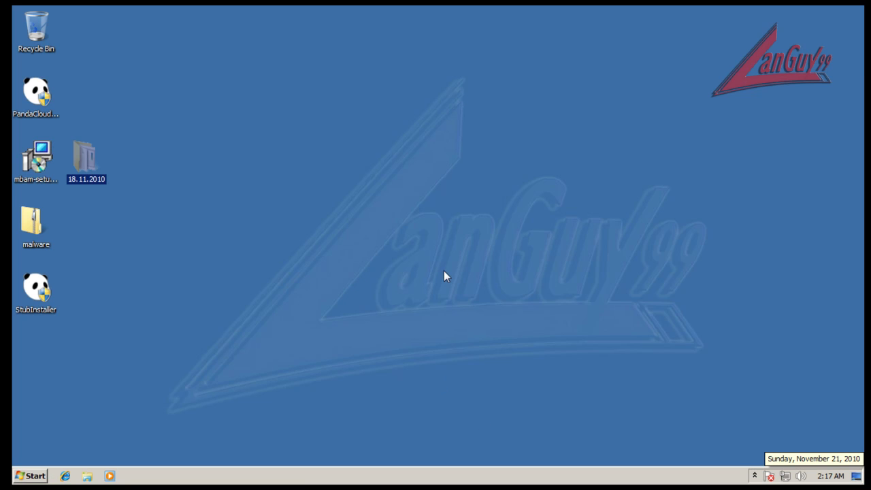
Start the Panda Cloud Antivirus protection and scan the 18.11.2010 desktop folder with Panda Cloud Antivirus.
left_click(754, 476)
right_click(743, 426)
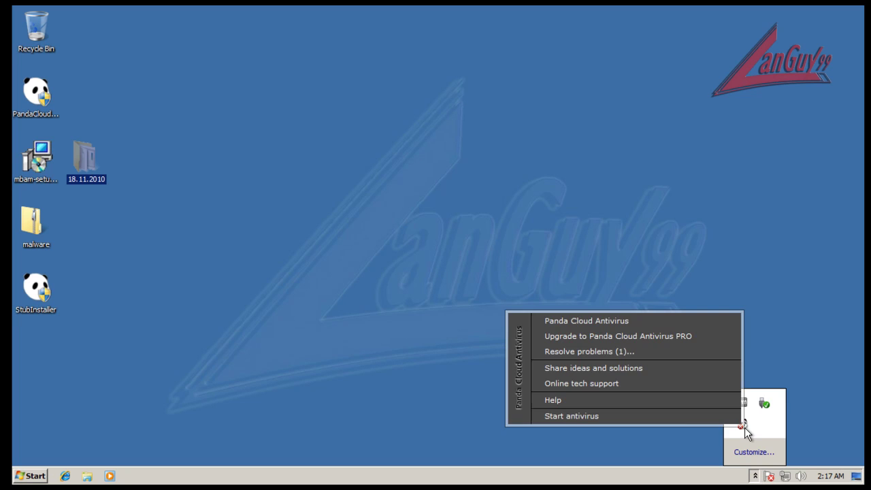
left_click(689, 416)
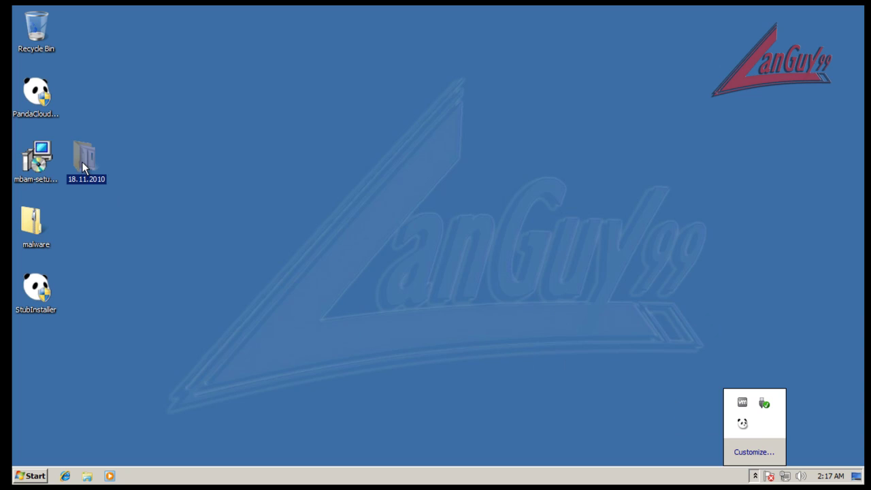
left_click(184, 148)
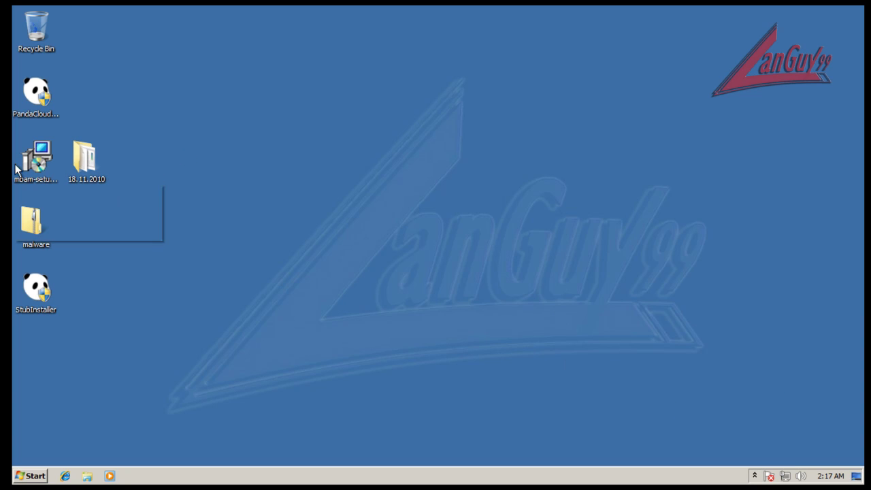
right_click(83, 153)
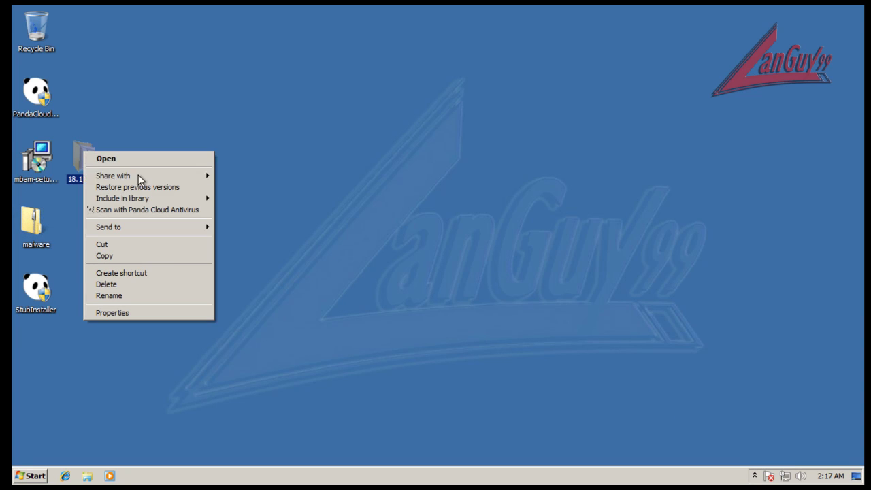
left_click(187, 210)
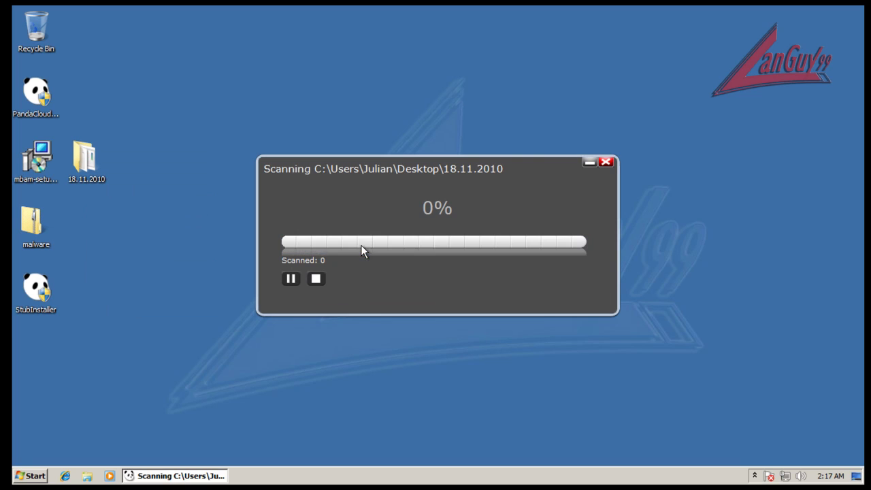
Examine the Panda Cloud Antivirus status and its connection and USB vaccination settings, and close the window without changing anything.
left_click(754, 476)
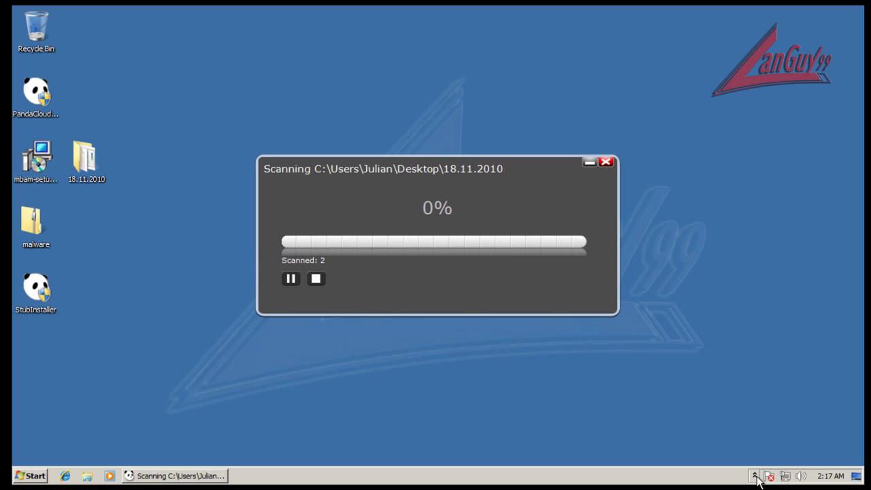
left_click(742, 424)
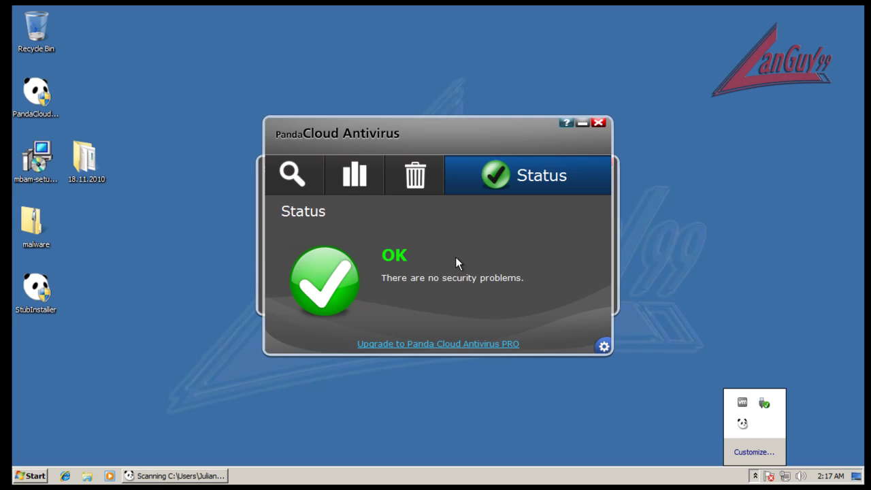
left_click(610, 347)
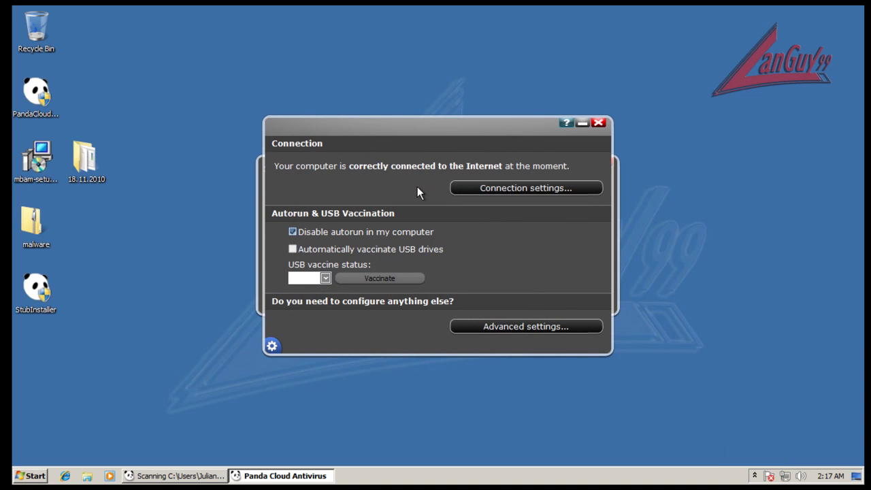
left_click(598, 124)
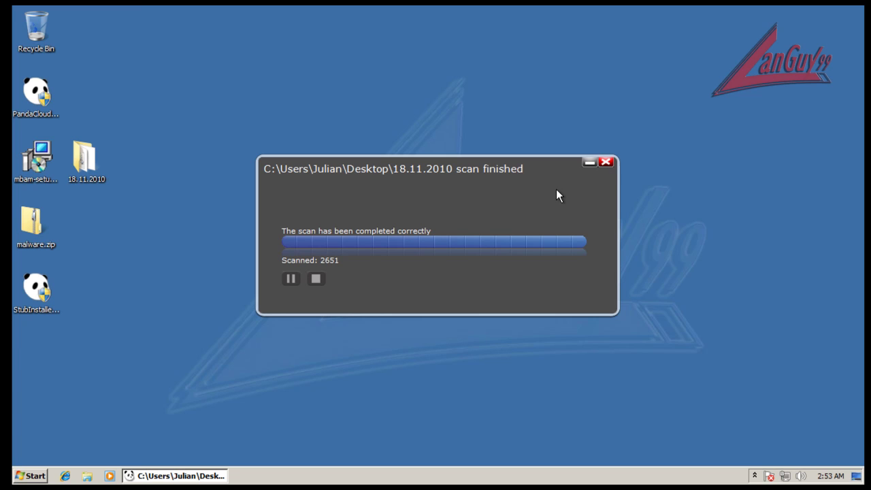
Close the finished scan window and open the 18.11.2010 folder from the desktop.
left_click(605, 162)
left_click(267, 173)
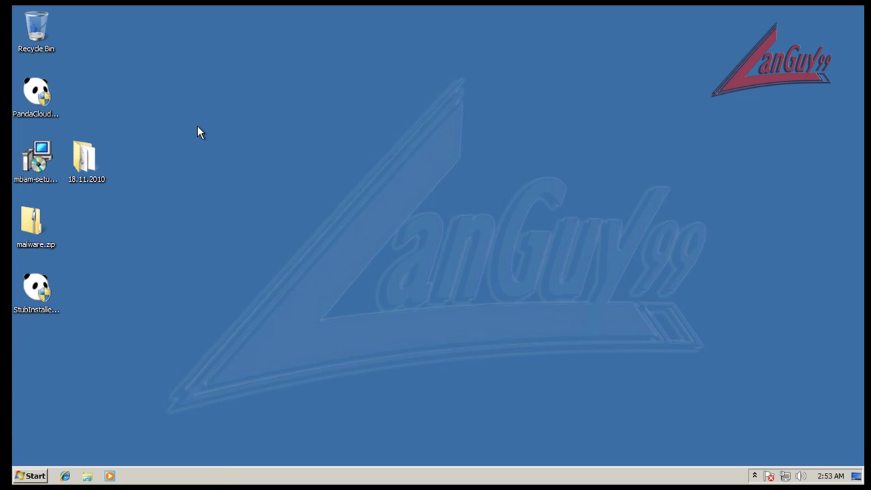
double_click(87, 158)
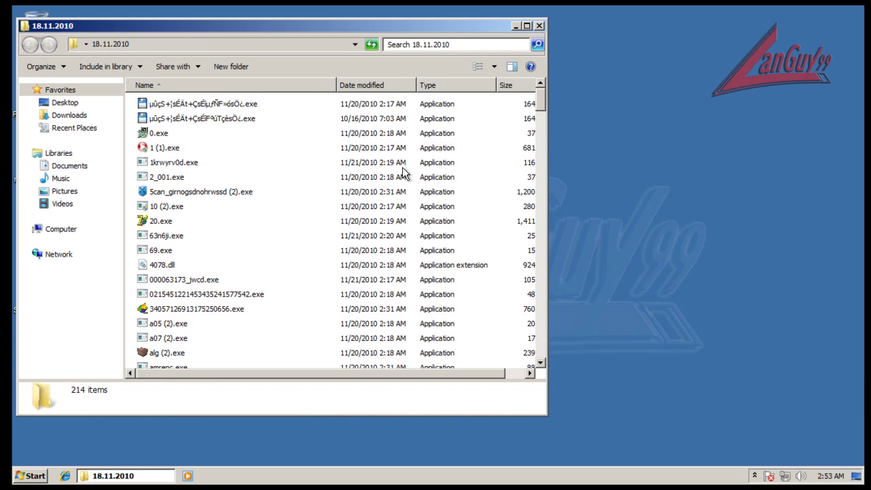
left_click_drag(332, 23, 397, 32)
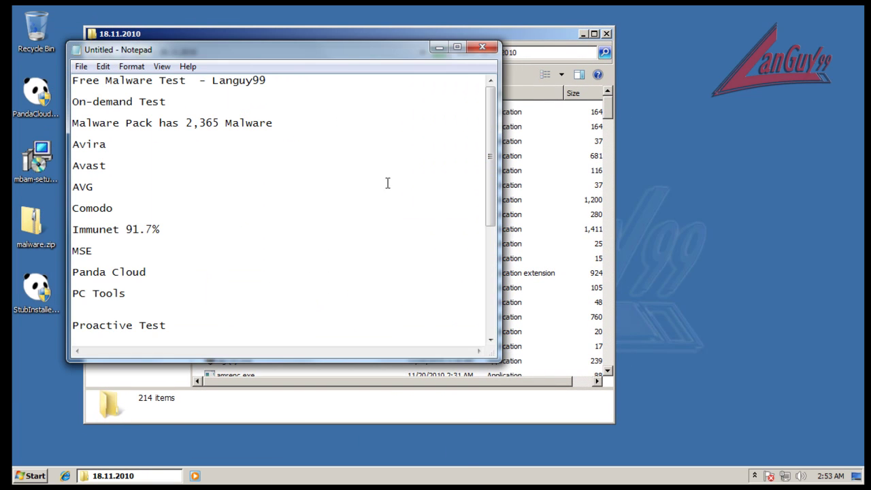
Bring up the Notepad results and Calculator, clear the old calculation and subtract the 214 remaining items from 2365.
left_click_drag(354, 47, 322, 84)
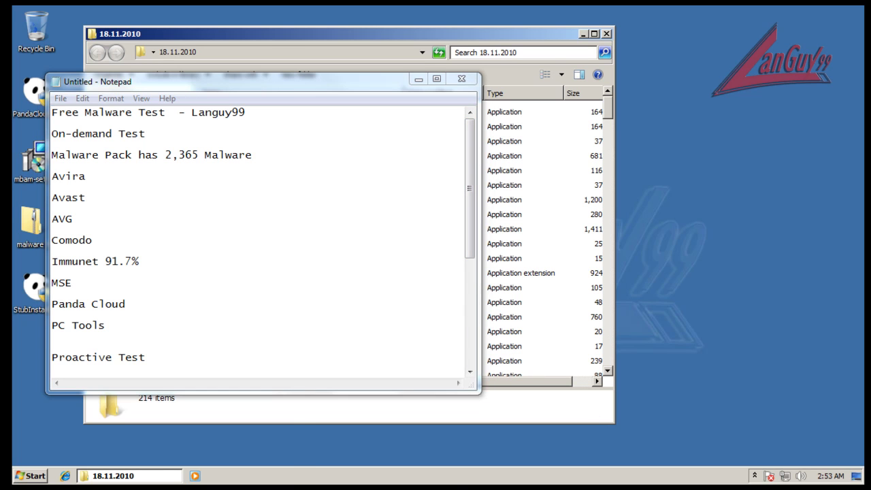
left_click_drag(92, 431, 81, 333)
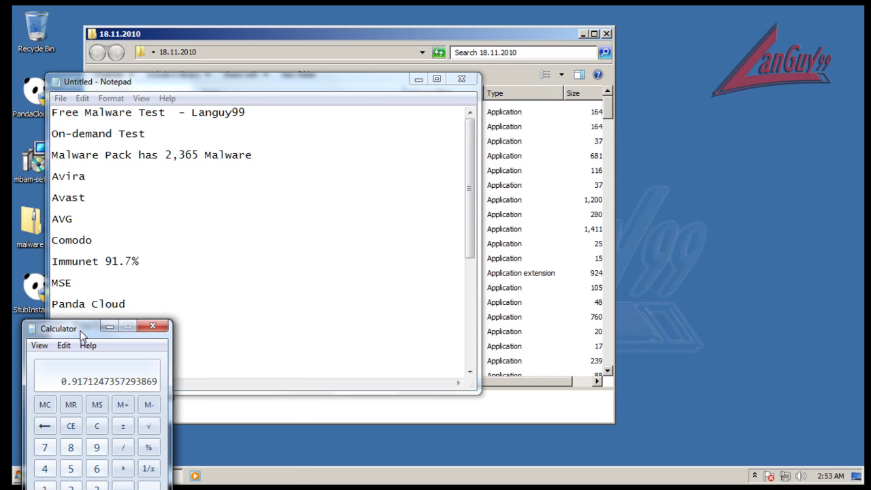
left_click(99, 428)
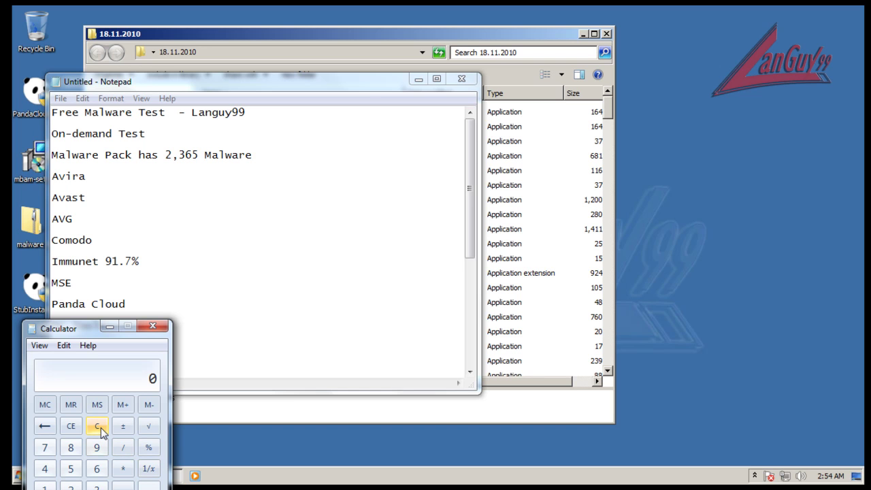
type("2365")
key("minus")
left_click_drag(291, 86, 321, 44)
left_click(273, 417)
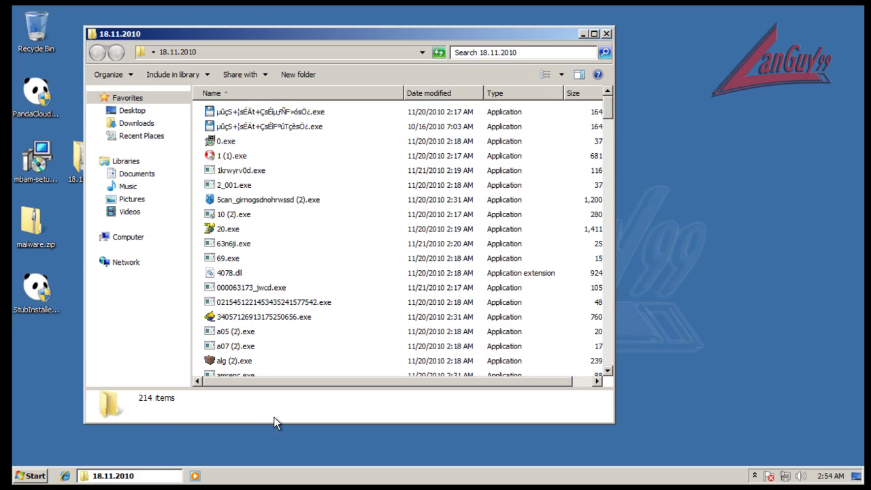
left_click(114, 475)
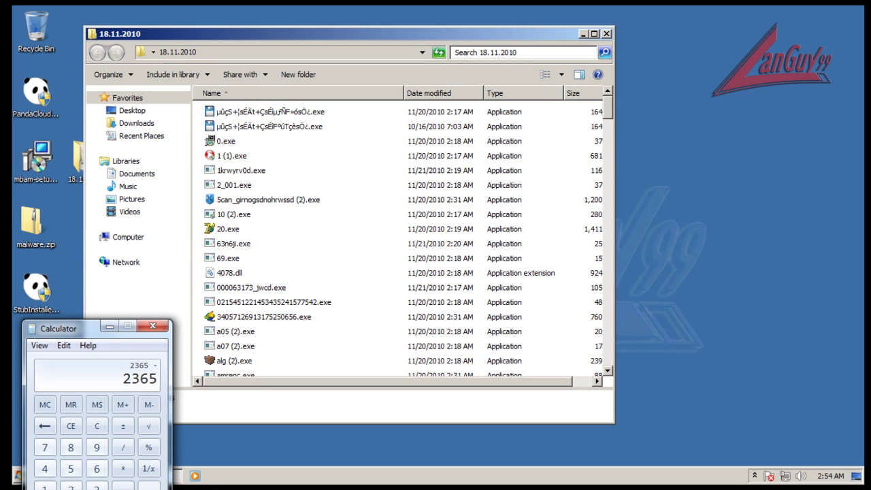
type("214")
key("Return")
Divide the calculated difference by the 2365 samples of the malware pack to get the detection rate.
key("slash")
key("alt+Tab")
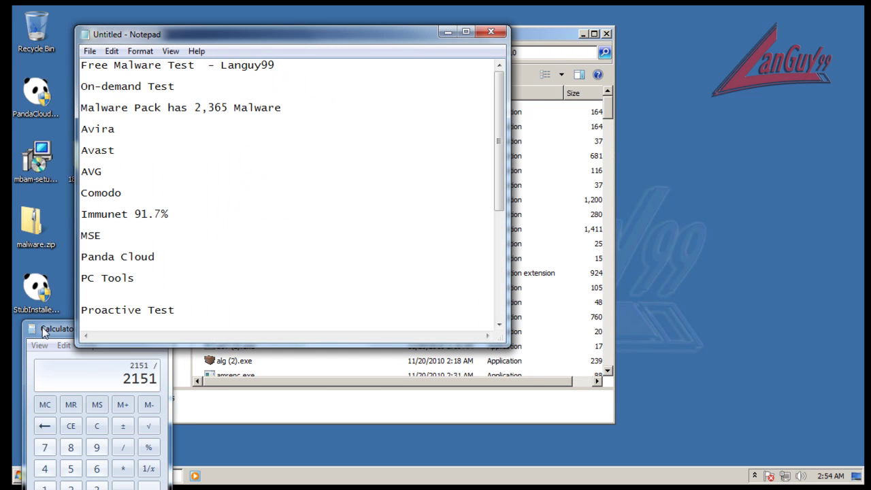
left_click(45, 331)
type("2365")
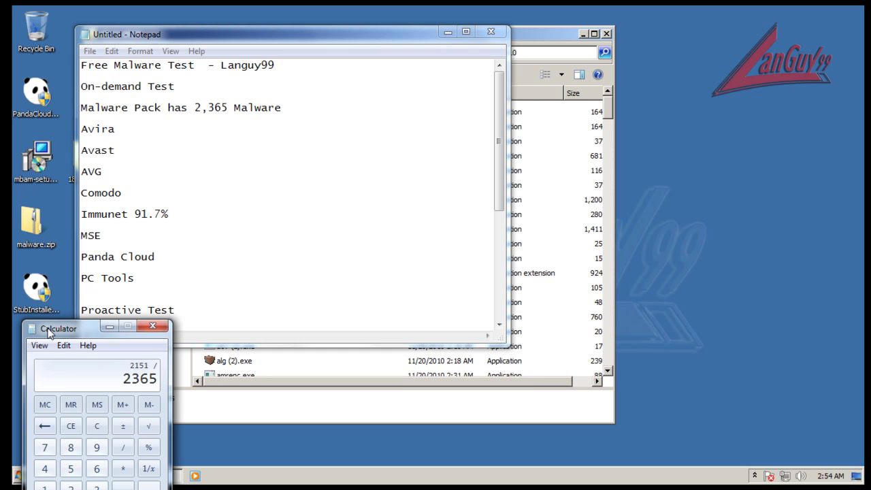
key("Return")
Enter 91% for Panda Cloud in the Notepad on-demand test list and put the Notepad and Calculator windows away.
left_click(210, 258)
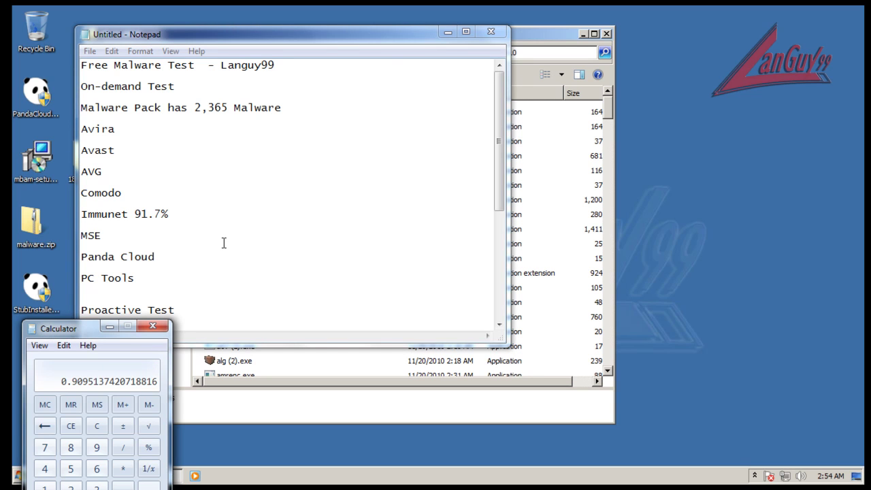
left_click(181, 255)
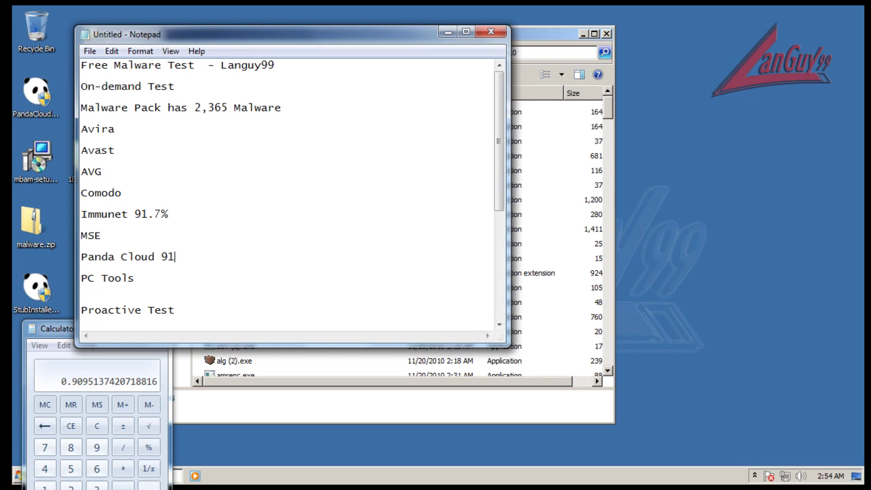
type("91%")
left_click(448, 32)
left_click(164, 325)
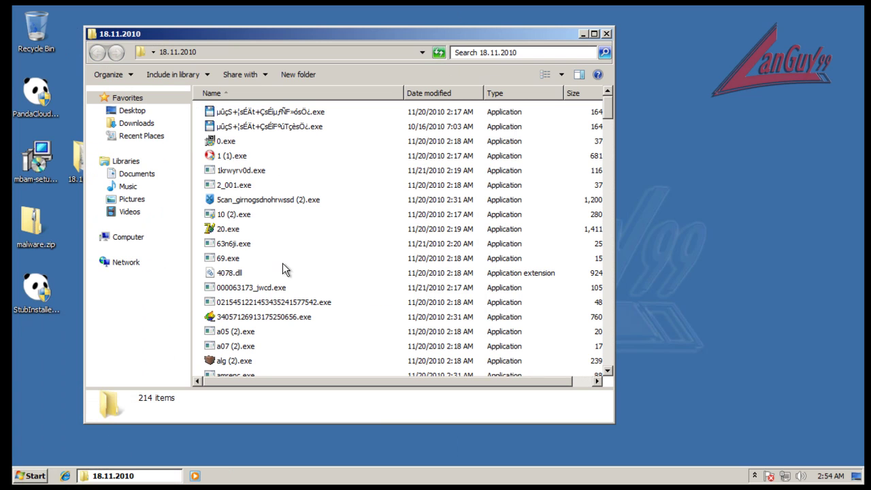
Sort the 18.11.2010 folder by type and run 63n6ji.exe and 000063173_jwcd.exe.
left_click(512, 95)
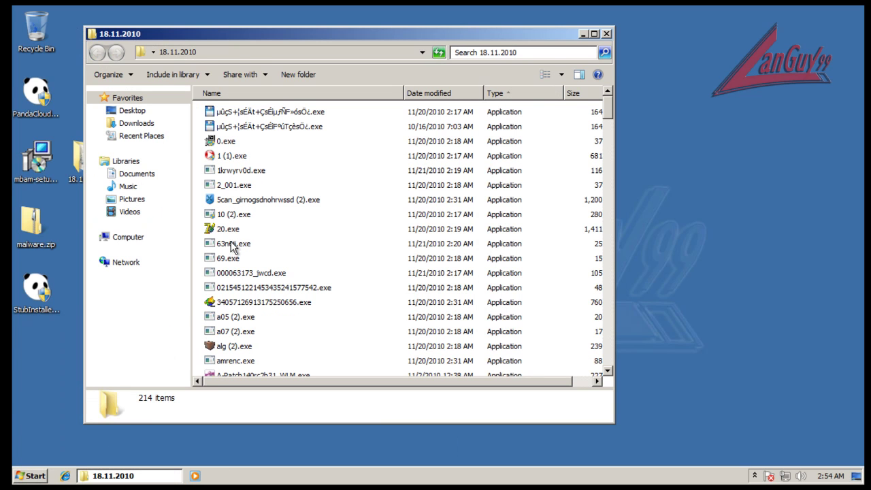
double_click(235, 245)
left_click(553, 245)
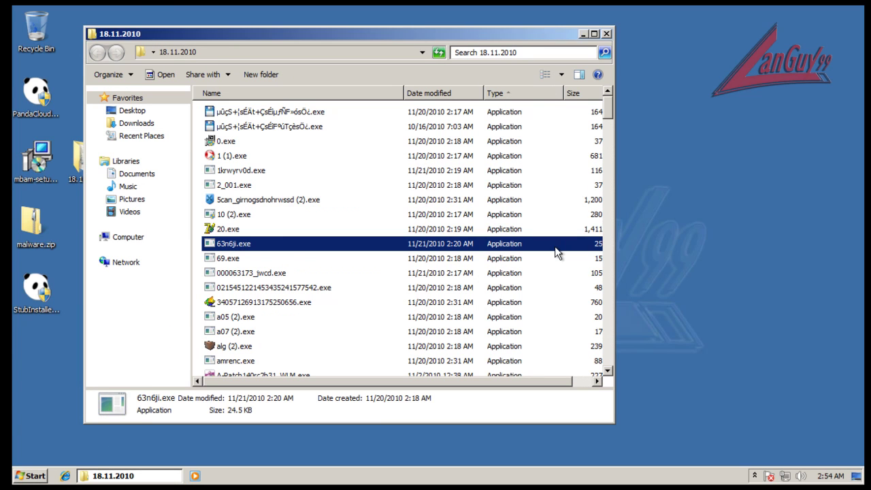
left_click(252, 275)
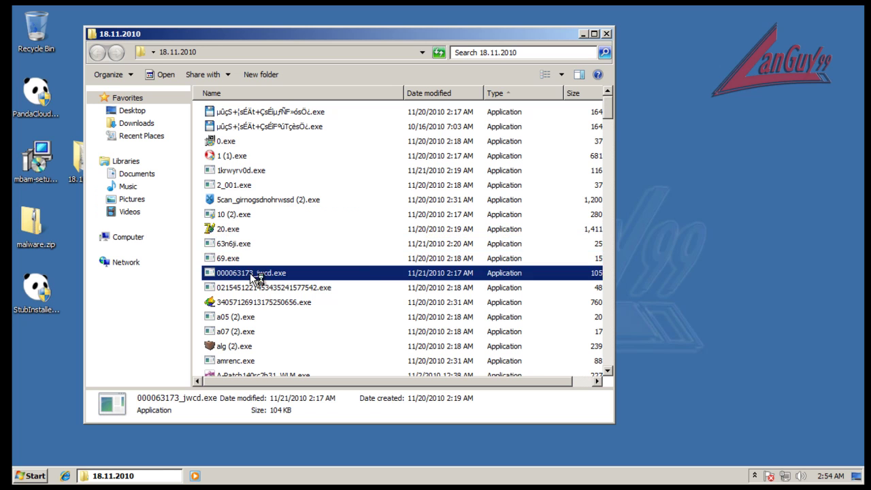
Run Crystalv3.exe and ipfilter (4).exe from the folder, and close the xSpiewaKx Injector window.
scroll(404, 262, "down", 1)
scroll(404, 258, "down", 7)
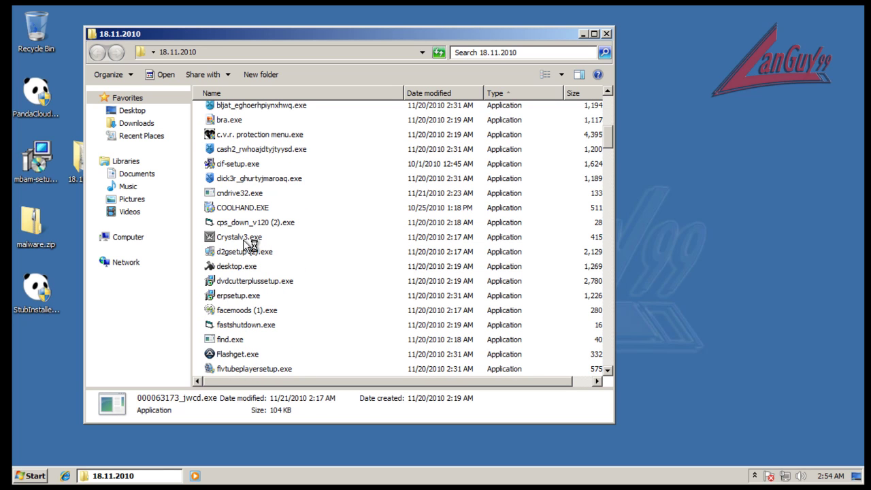
mouse_move(245, 240)
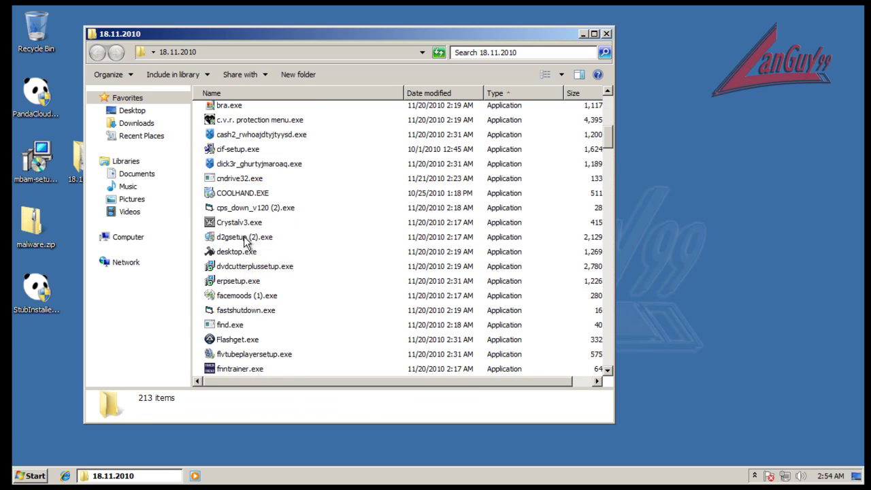
double_click(247, 223)
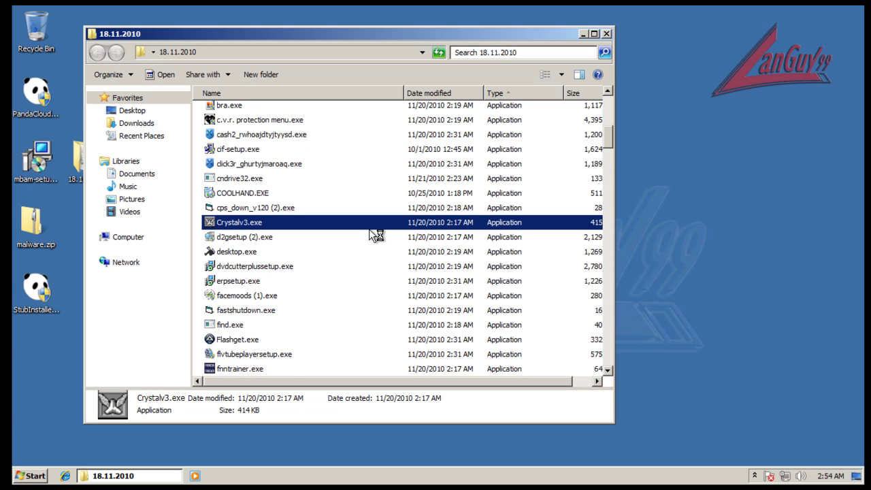
scroll(404, 256, "down", 5)
scroll(409, 260, "down", 3)
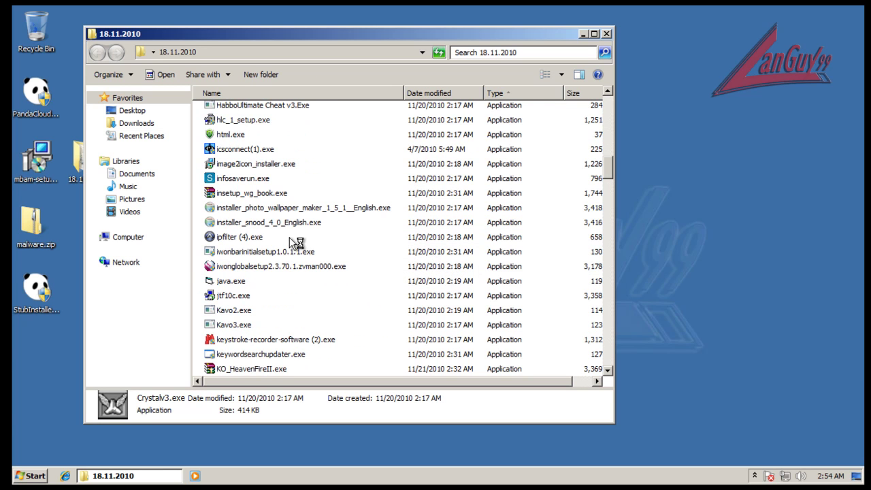
left_click(250, 240)
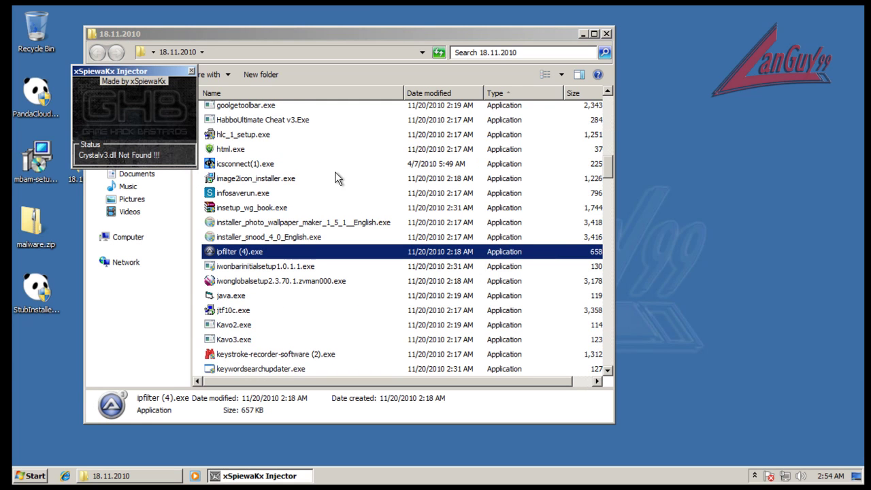
left_click(192, 72)
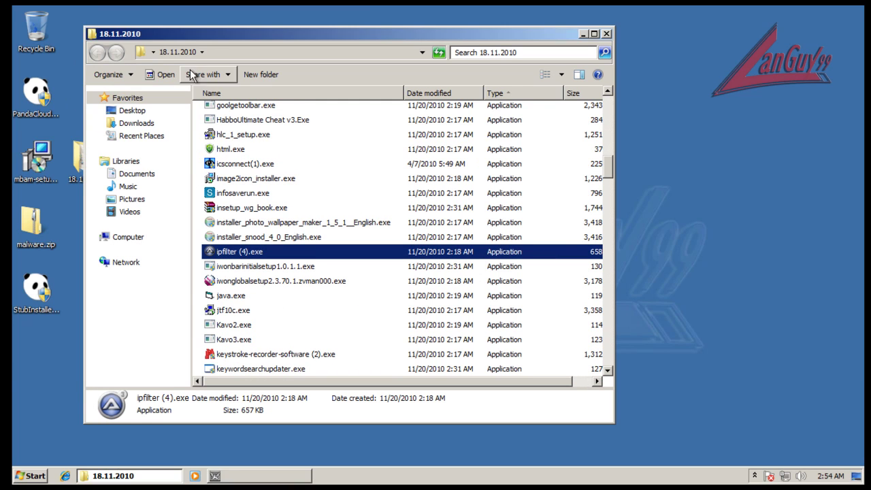
Run lapz.exe, PLOPER.EXE.EXE and preportalpagev3 (2).exe from the 18.11.2010 folder, allowing the last one to make changes to the computer.
scroll(277, 126, "down", 4)
double_click(230, 238)
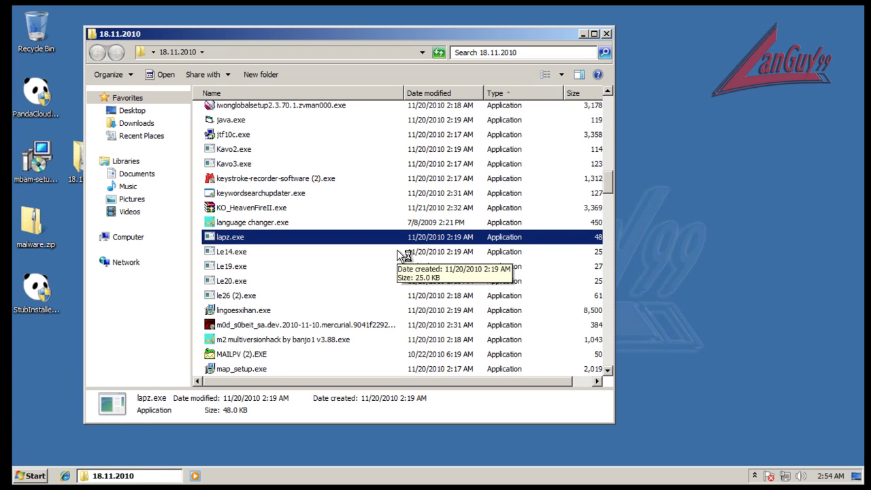
scroll(400, 253, "down", 10)
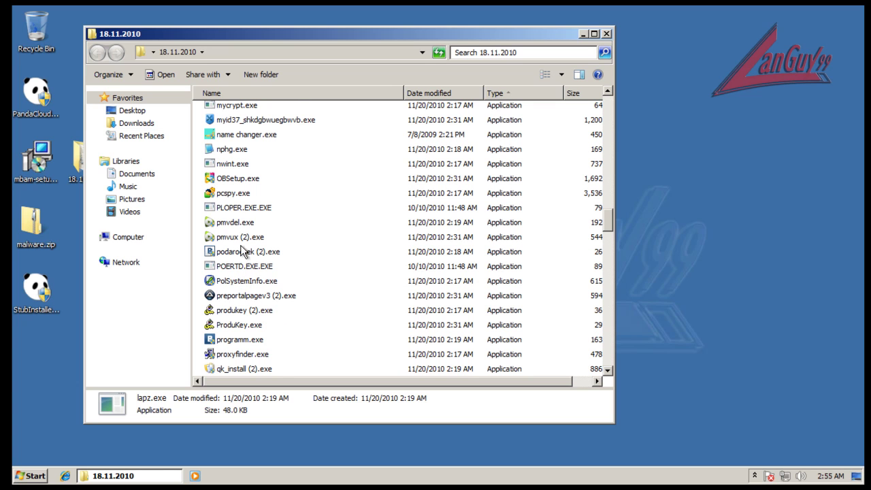
double_click(239, 212)
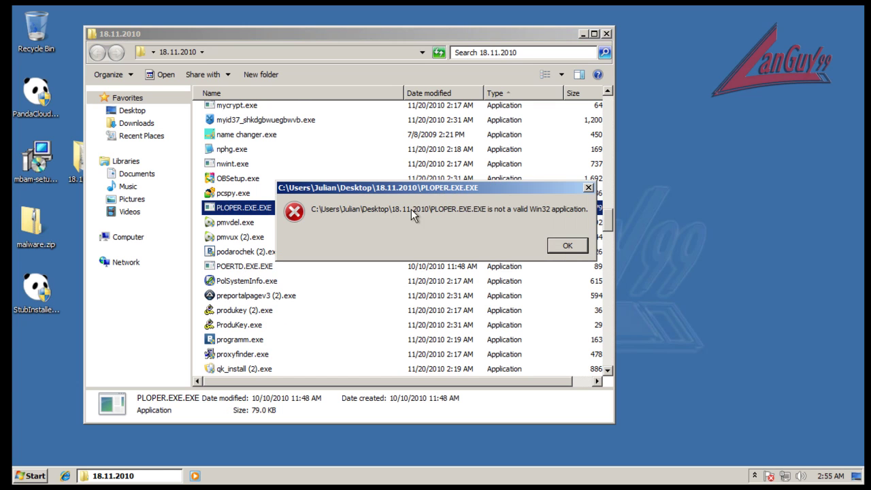
left_click(563, 249)
double_click(245, 297)
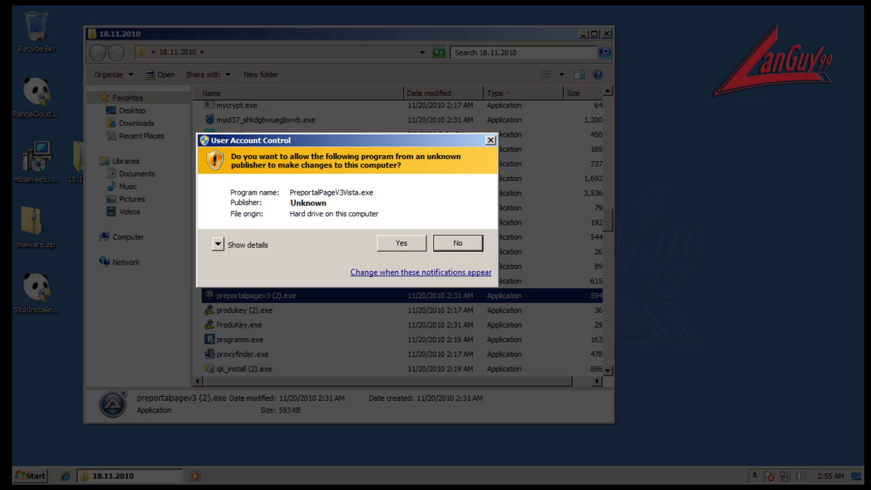
left_click(401, 243)
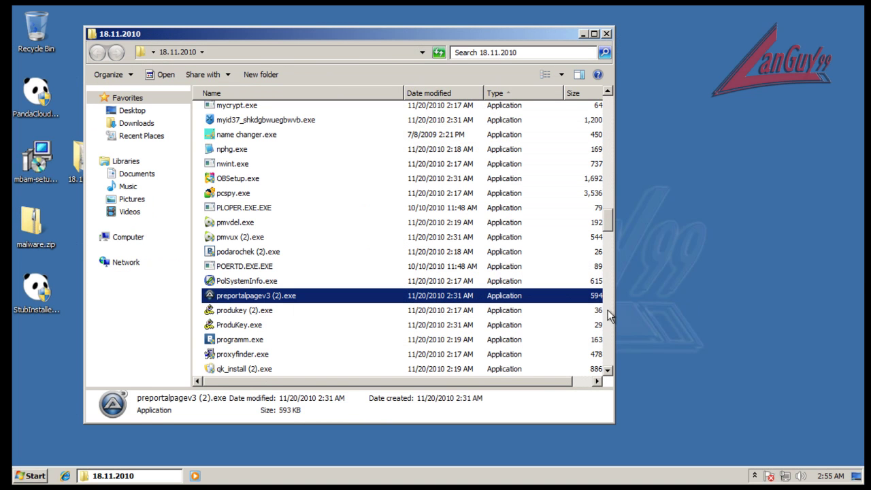
Close the folder and the MySodexo browser window, postponing the Internet Explorer 8 setup, and check the hidden notification icons.
left_click(607, 34)
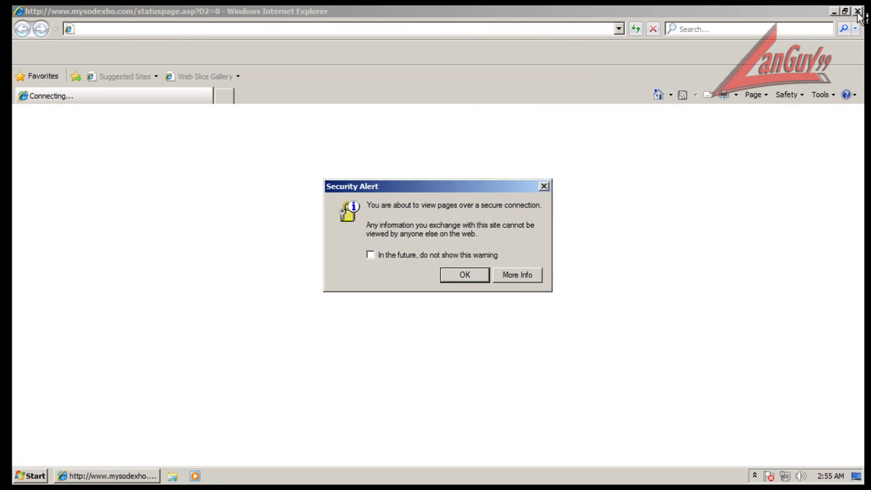
left_click(469, 274)
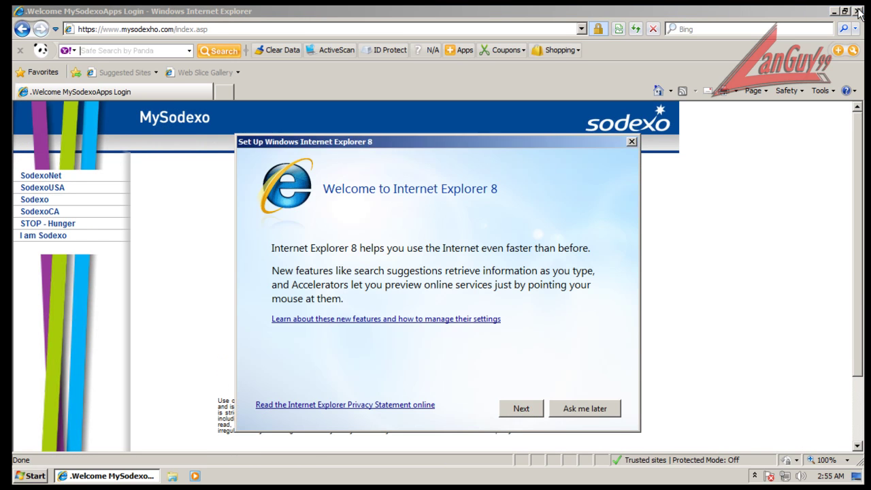
left_click(586, 409)
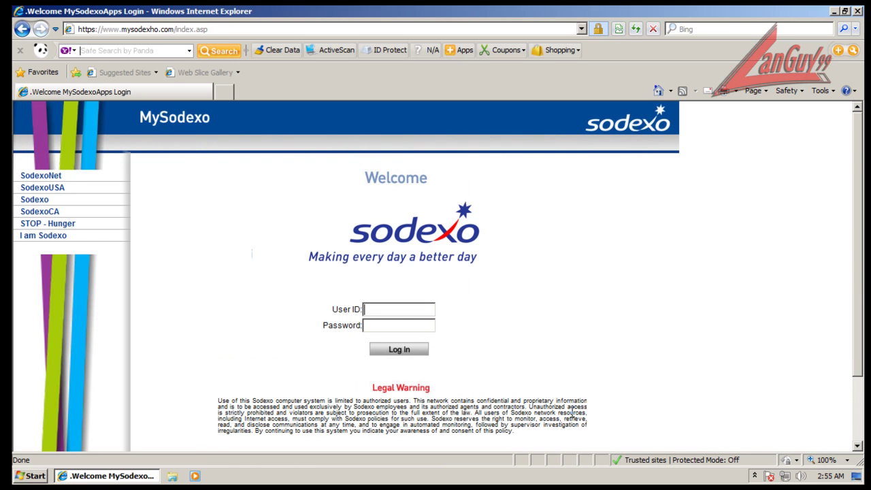
left_click(858, 12)
left_click(755, 475)
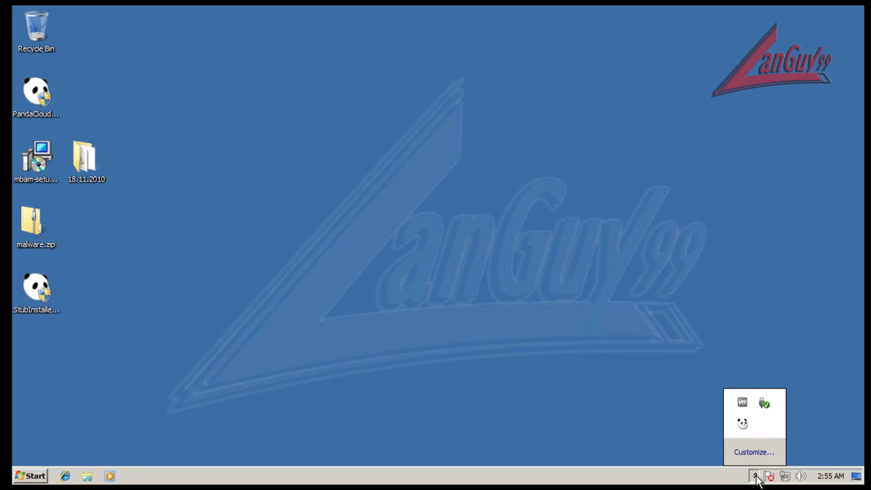
left_click(755, 476)
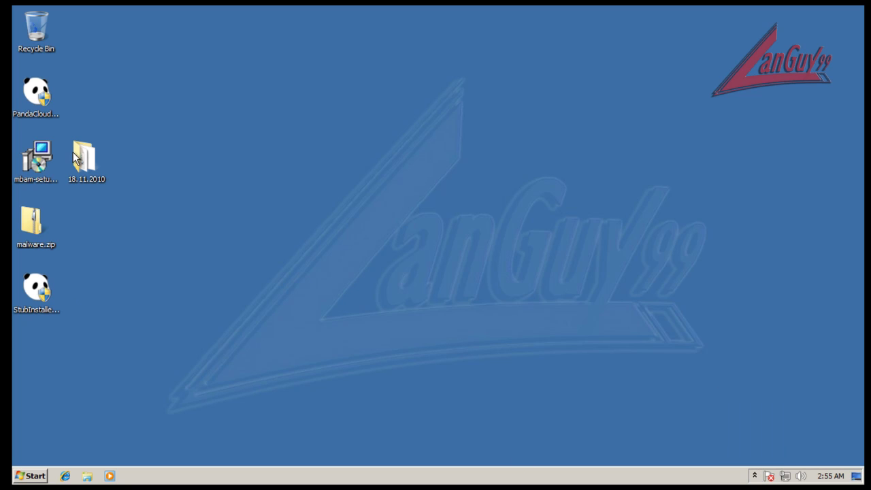
Try to delete the 18.11.2010 folder from the desktop.
left_click(87, 173)
key("Delete")
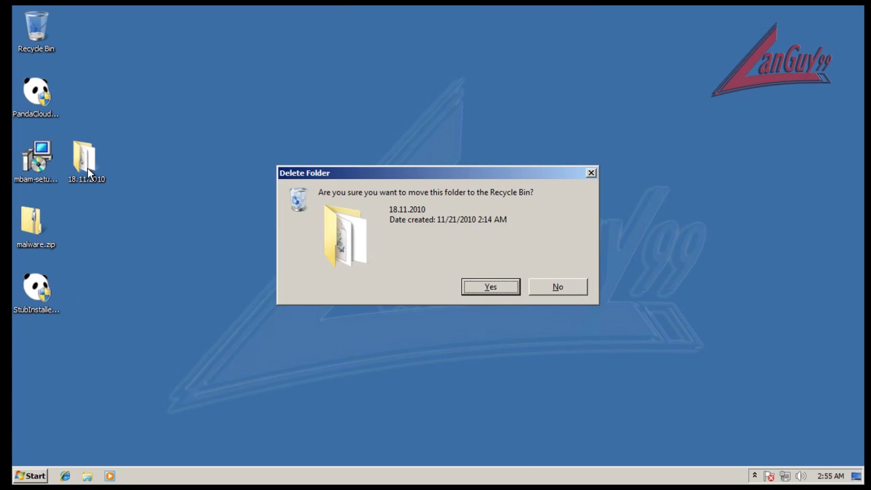
key("Return")
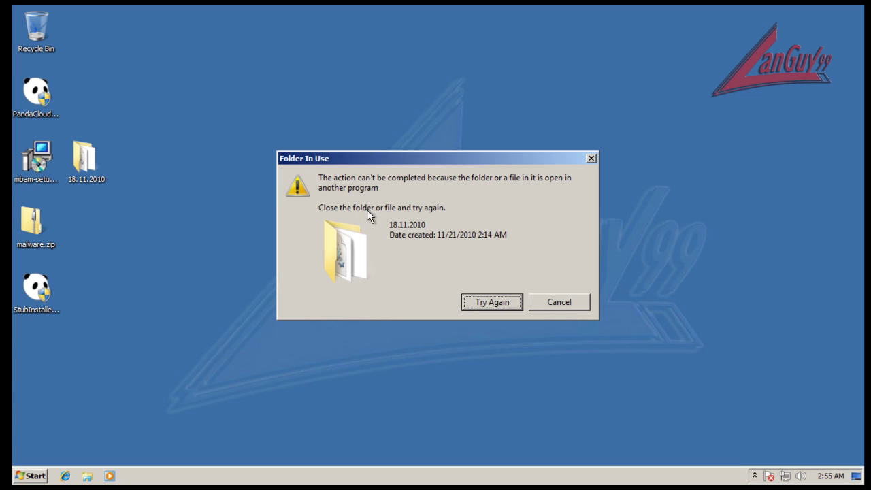
left_click(557, 307)
left_click(33, 475)
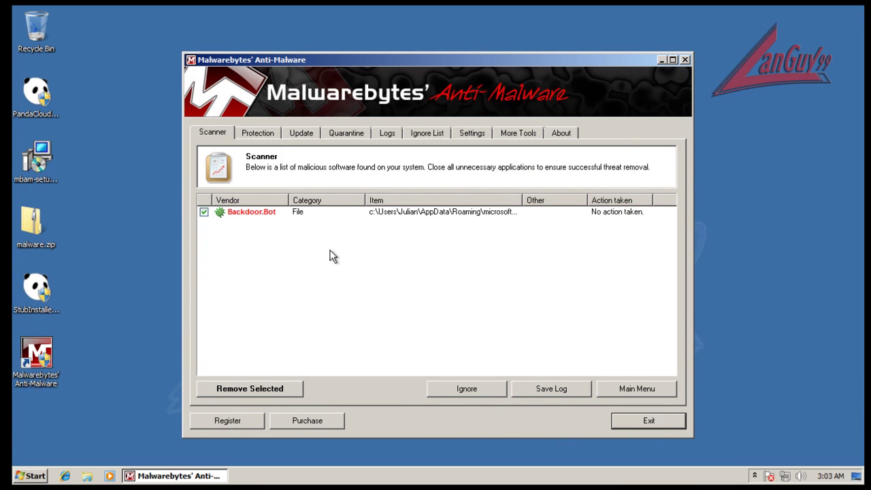
Widen the Item column of the Malwarebytes scan results to read the full path of the detected file.
left_click_drag(521, 200, 661, 210)
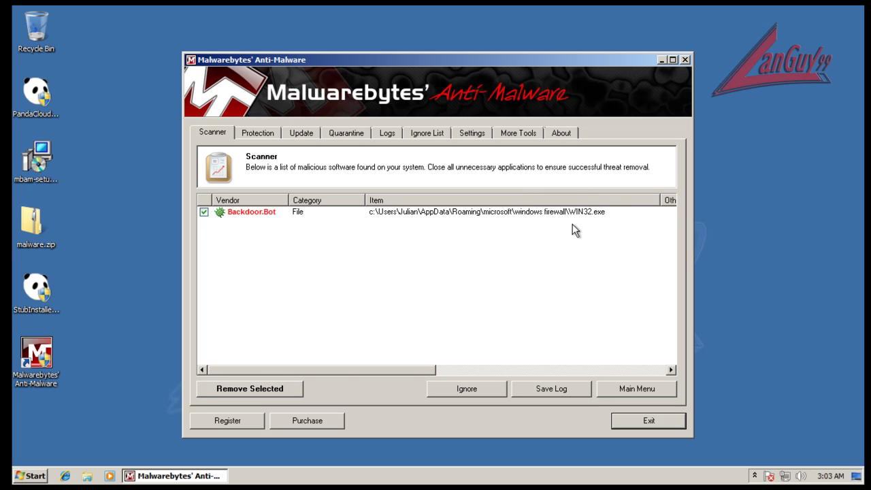
left_click(685, 59)
left_click(541, 283)
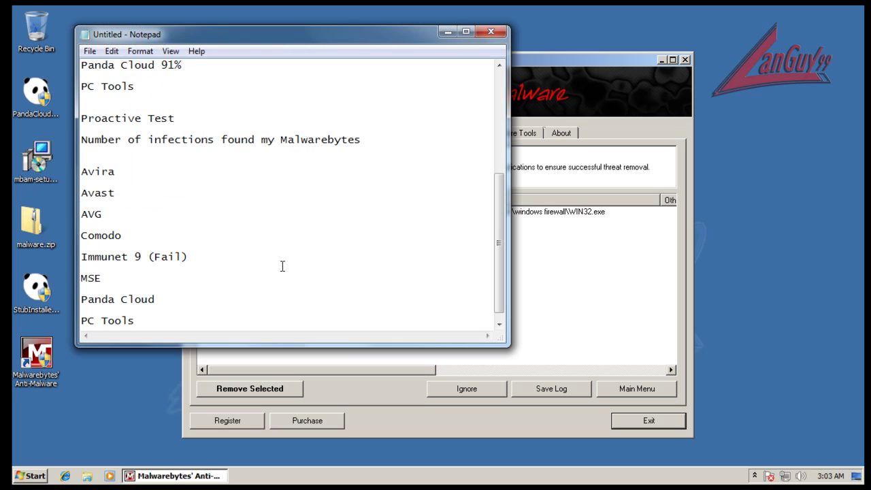
Enter 1 (Fail) for Panda Cloud in the Notepad Proactive Test list and put the Notepad window away.
scroll(299, 281, "down", 1)
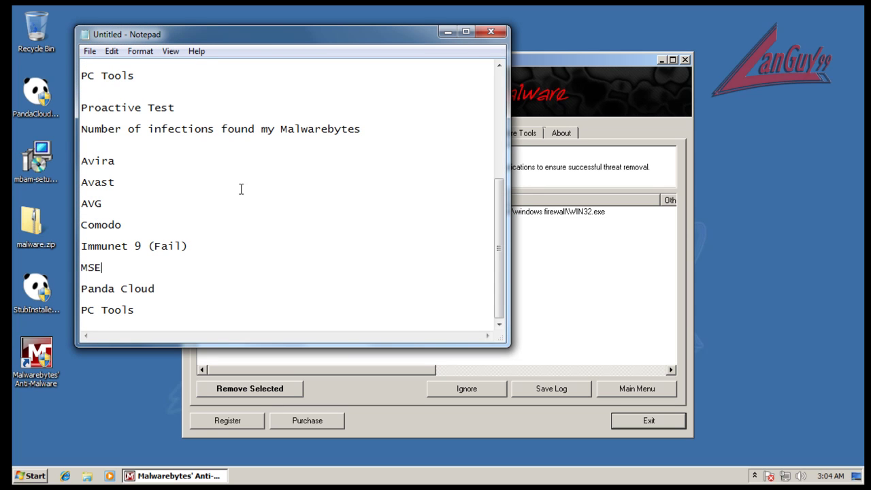
left_click(151, 216)
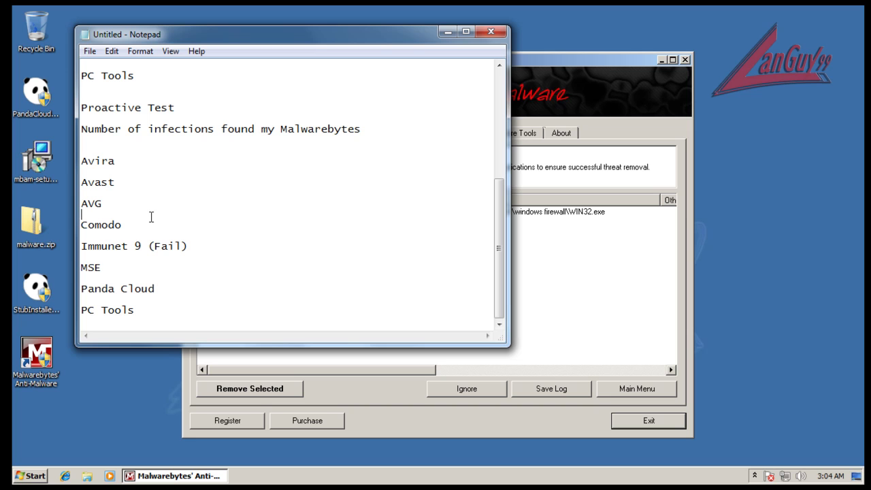
left_click(174, 279)
left_click(198, 288)
type("1 (Fail)")
left_click(448, 32)
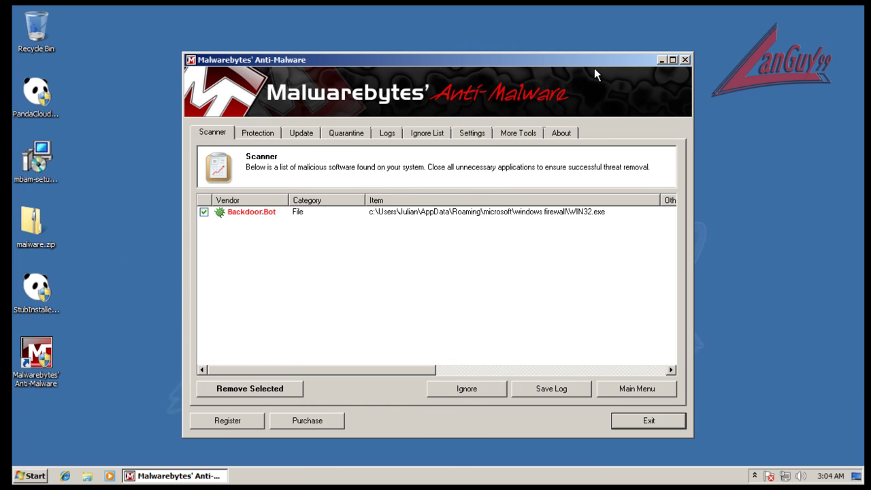